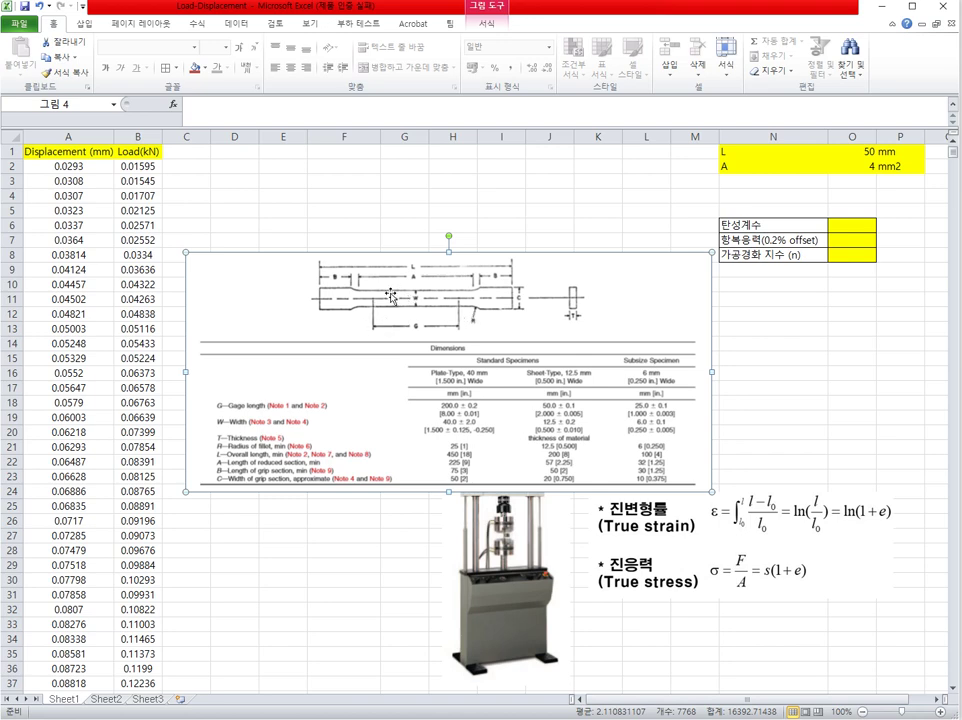
# Step: Move the specimen dimensions picture and the testing machine picture lower on the sheet, clearing the space beside the data
pyautogui.moveTo(434, 306); pyautogui.dragTo(504, 639)
pyautogui.moveTo(550, 560); pyautogui.dragTo(413, 405)
pyautogui.moveTo(432, 494); pyautogui.dragTo(480, 545)
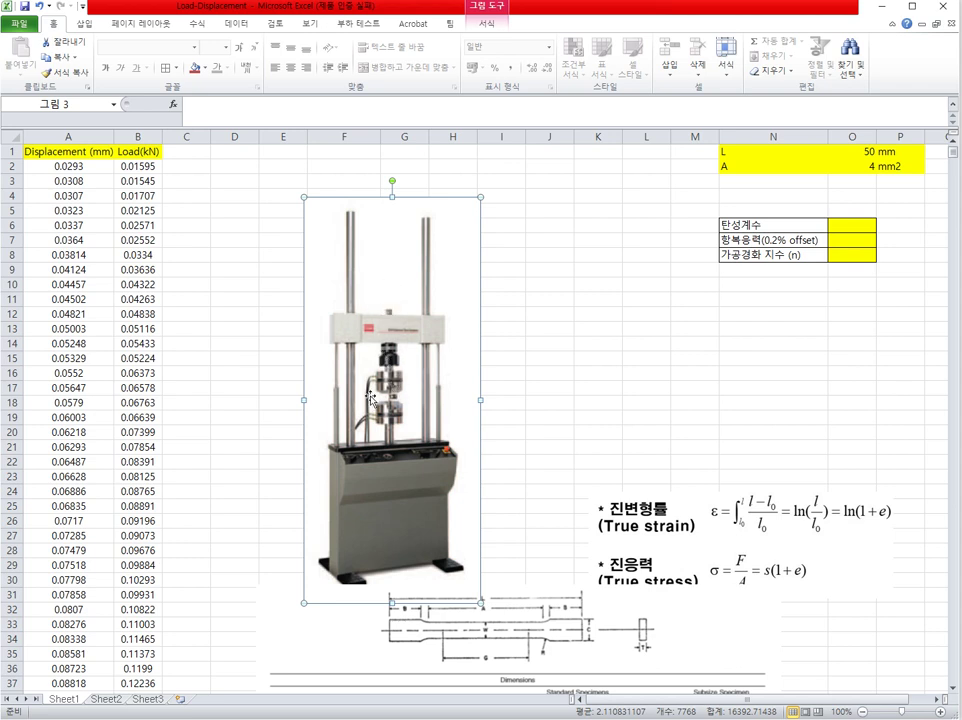
pyautogui.moveTo(372, 398); pyautogui.dragTo(427, 541)
# Step: Insert a scatter chart with connecting lines from the whole Displacement (mm) and Load(kN) data range
pyautogui.click(62, 167)
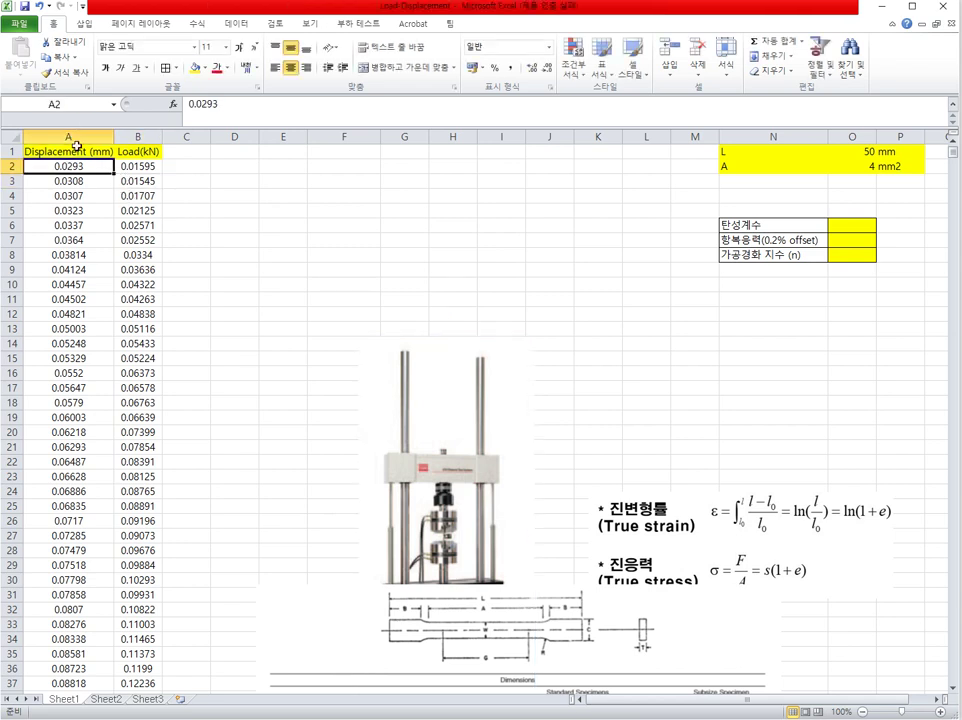
pyautogui.click(99, 151)
pyautogui.hotkey('ctrl', 'a')
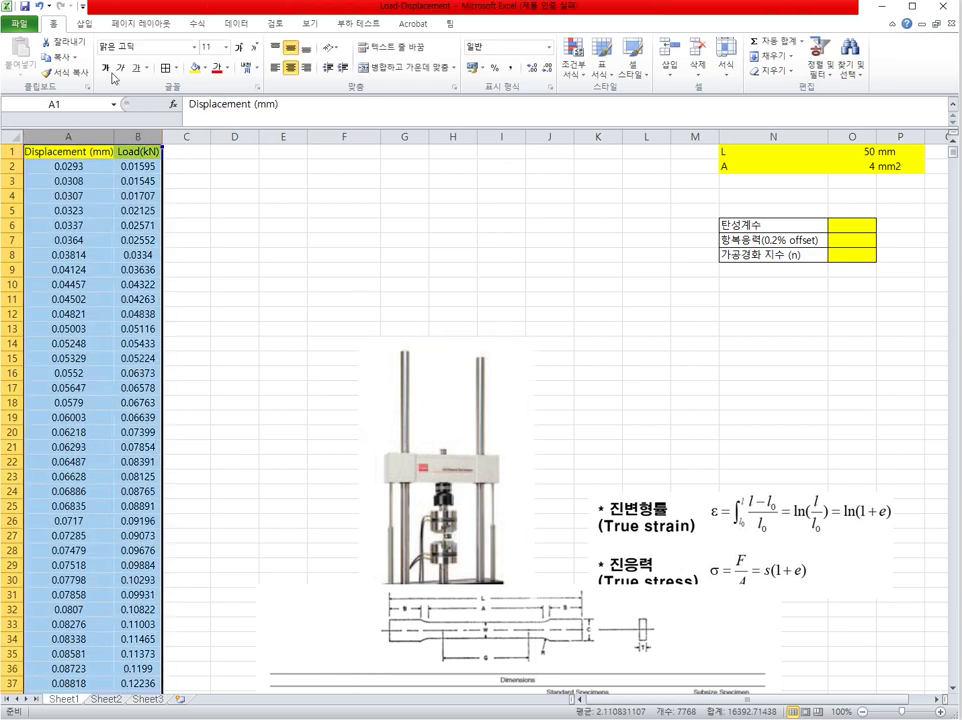
pyautogui.click(84, 23)
pyautogui.click(406, 62)
pyautogui.click(414, 158)
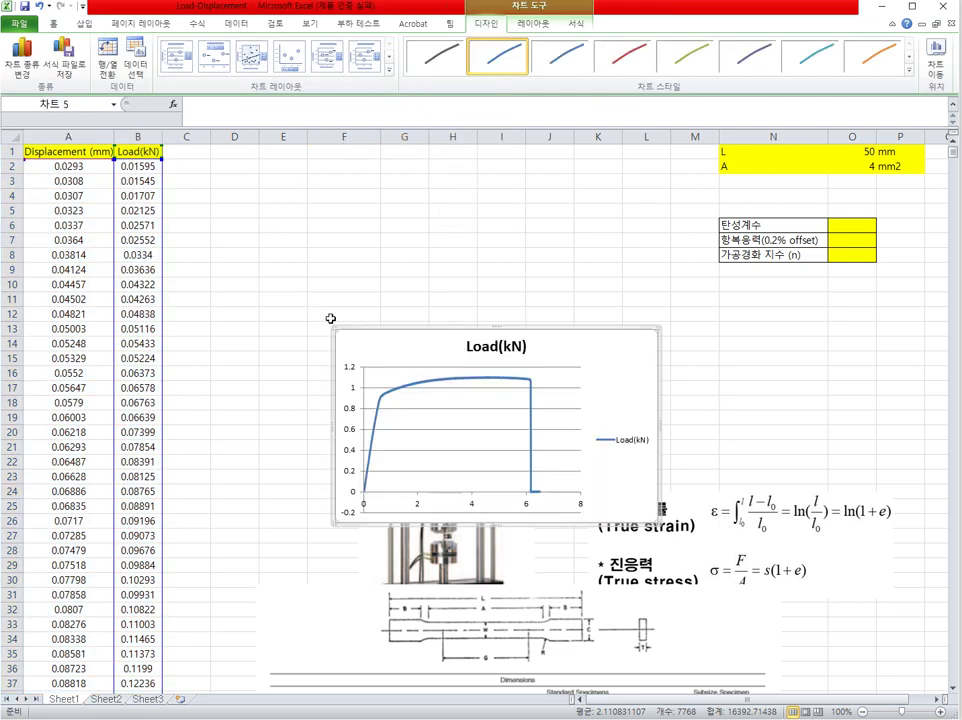
# Step: Place the load chart beside the data columns around rows 19 to 31, with the testing machine picture clear of it
pyautogui.moveTo(423, 318); pyautogui.dragTo(208, 368)
pyautogui.moveTo(487, 486); pyautogui.dragTo(725, 519)
pyautogui.moveTo(361, 386); pyautogui.dragTo(424, 414)
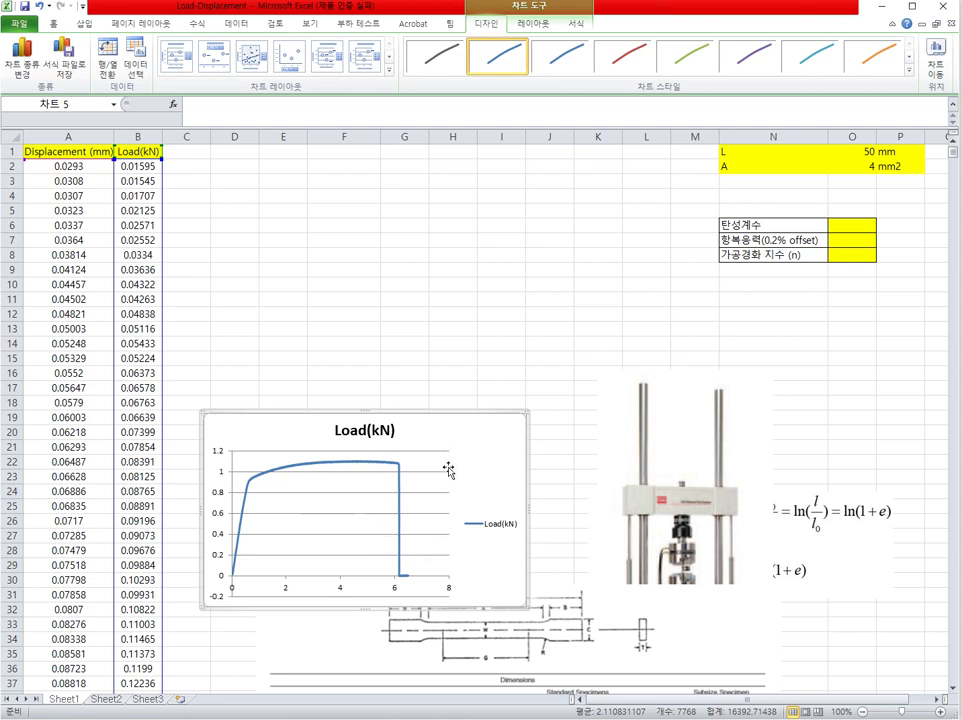
# Step: Enter the headers "Engineering strain" in C1 and "Engineering stress" in D1, and widen columns C and D to fit
pyautogui.click(215, 155)
pyautogui.click(187, 151)
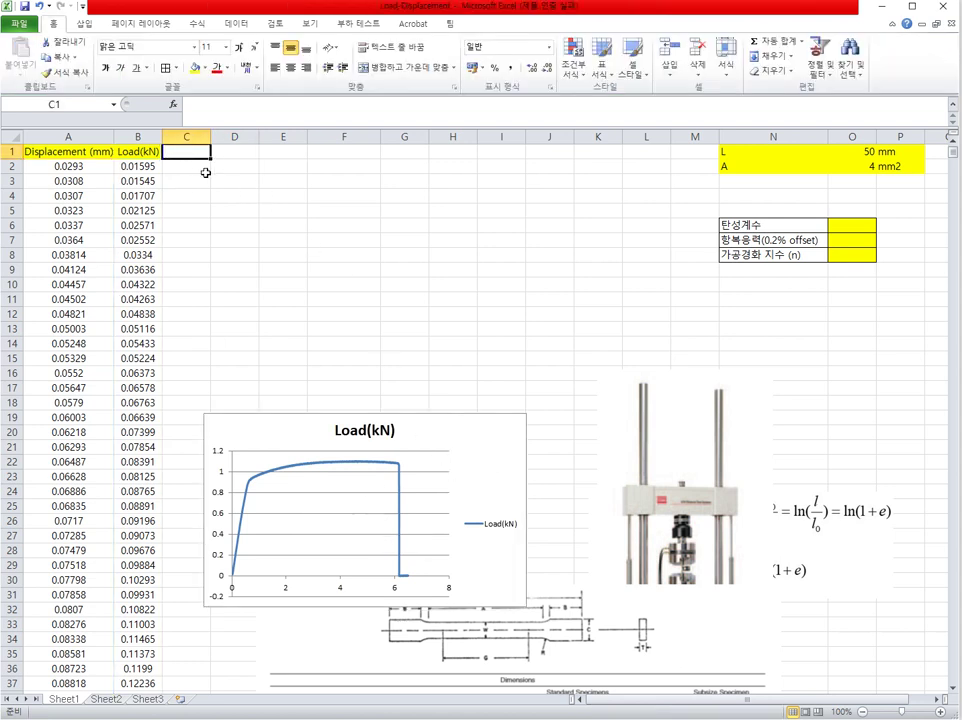
pyautogui.write('Engineering strain')
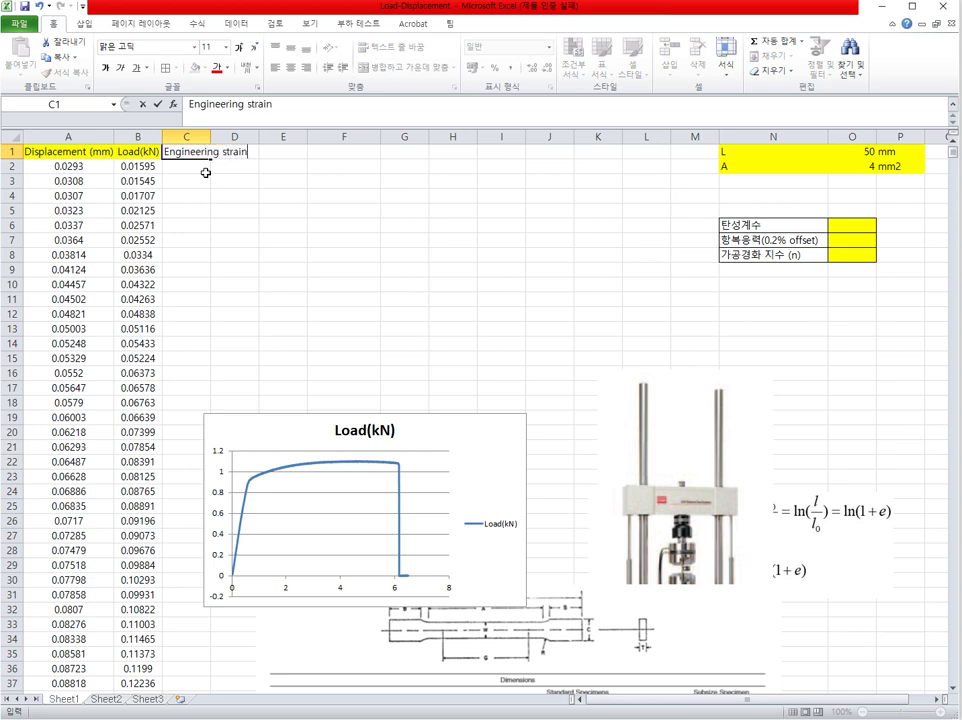
pyautogui.press('Tab')
pyautogui.write('enggnri')
pyautogui.press('BackSpace')
pyautogui.write('nginee')
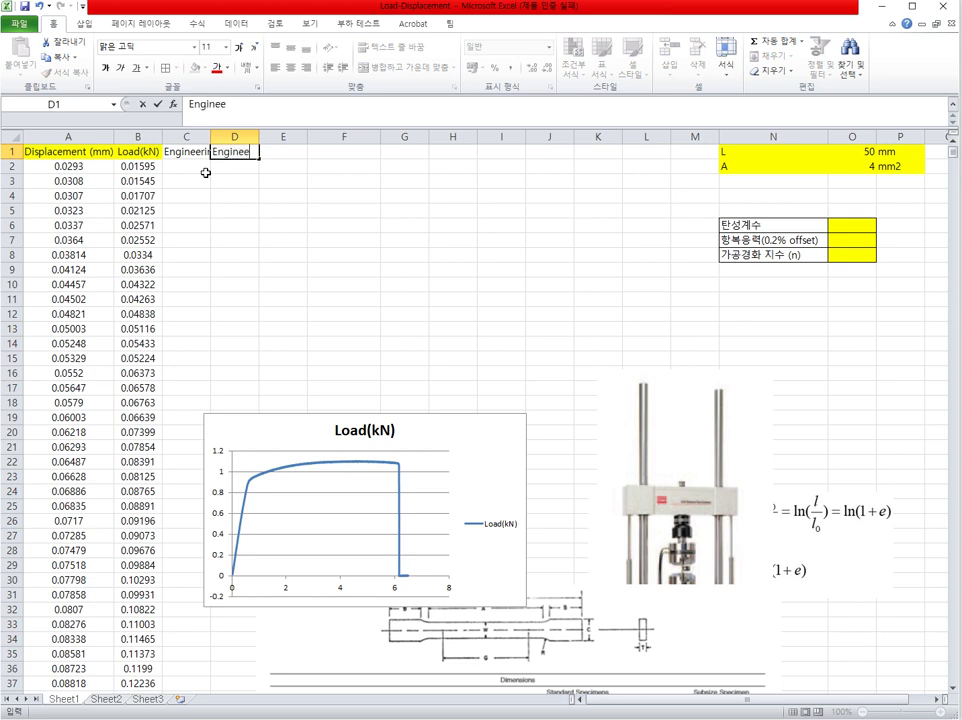
pyautogui.write('ring stress')
pyautogui.click(205, 172)
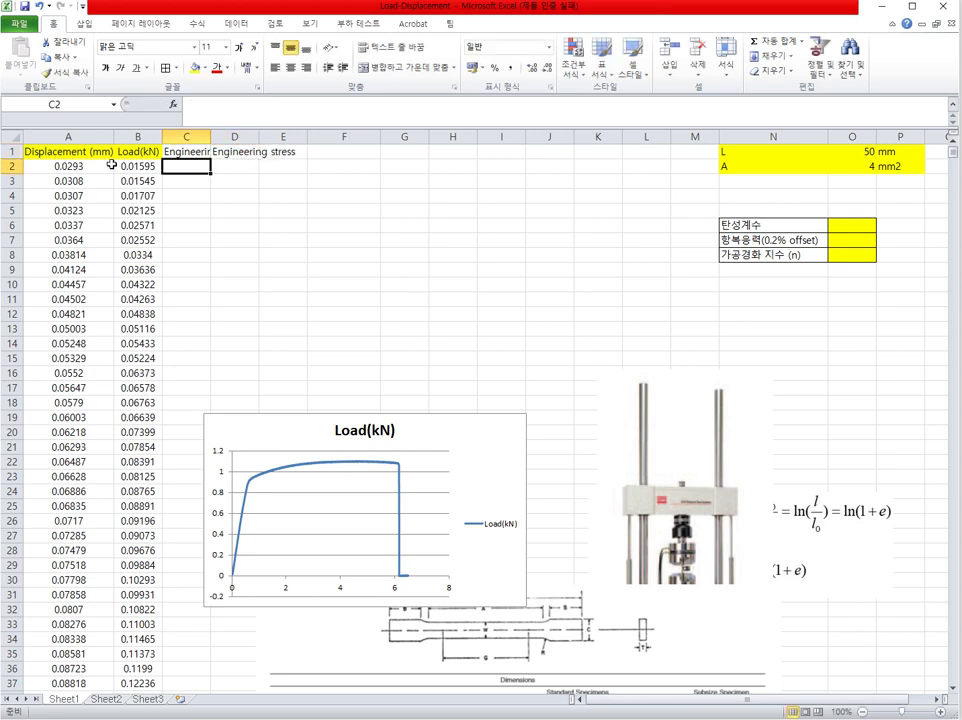
pyautogui.moveTo(209, 137); pyautogui.dragTo(367, 139)
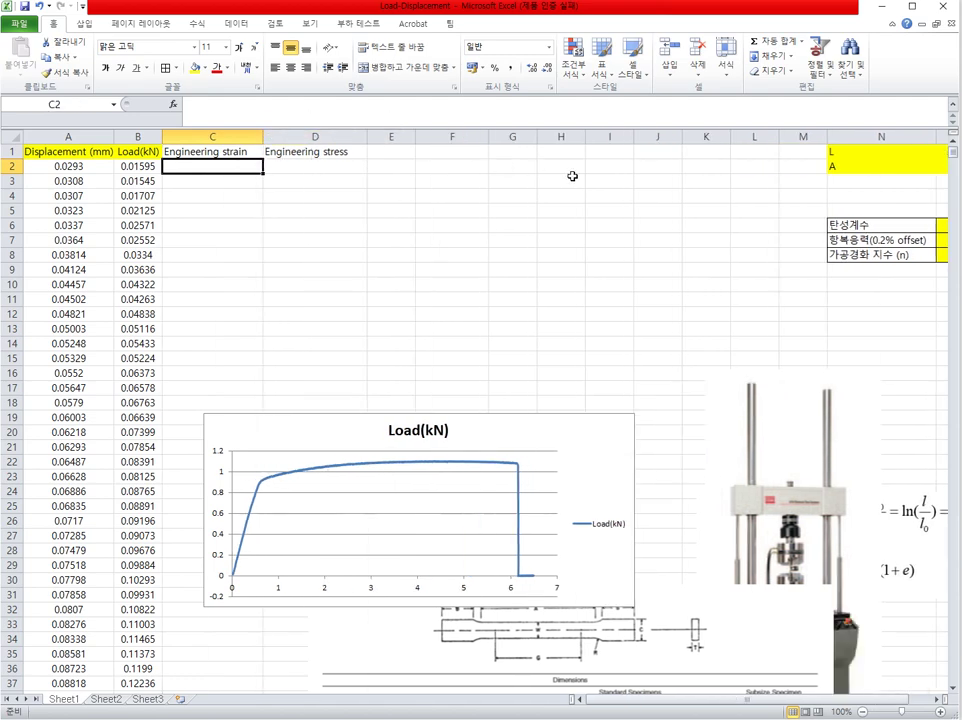
pyautogui.scroll(-1, 245, 260)
pyautogui.click(160, 166)
pyautogui.click(166, 157)
pyautogui.write('=')
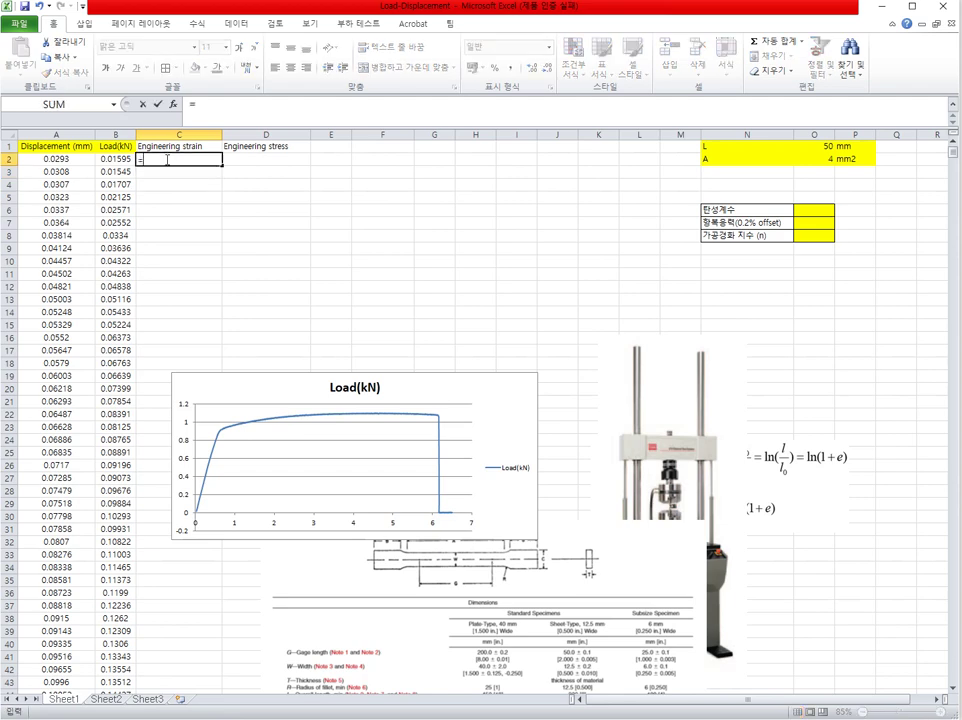
pyautogui.click(70, 162)
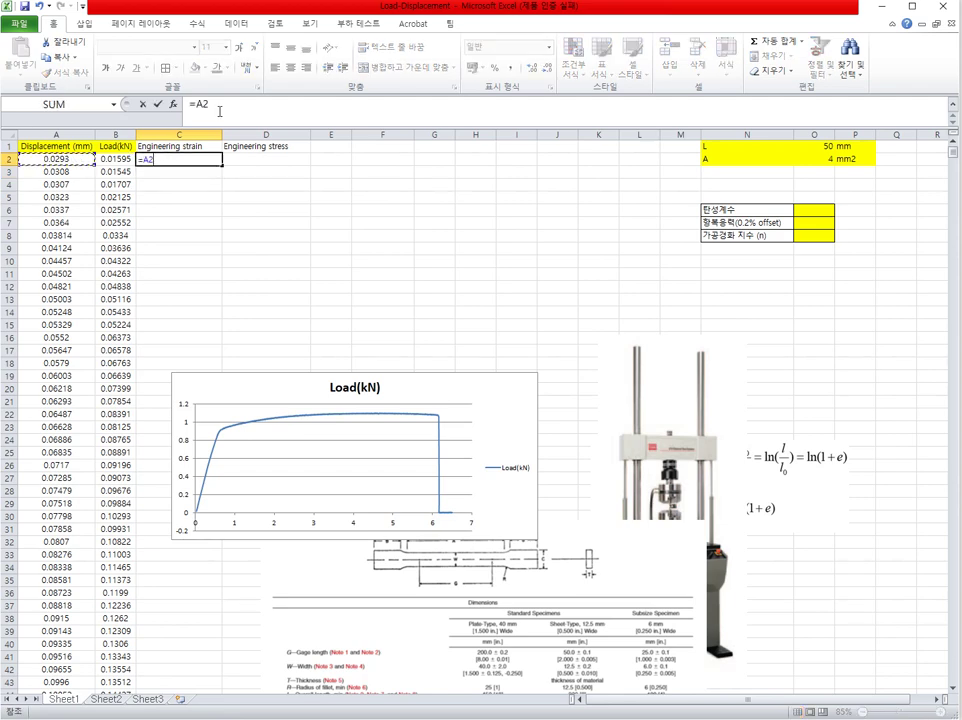
pyautogui.press('Escape')
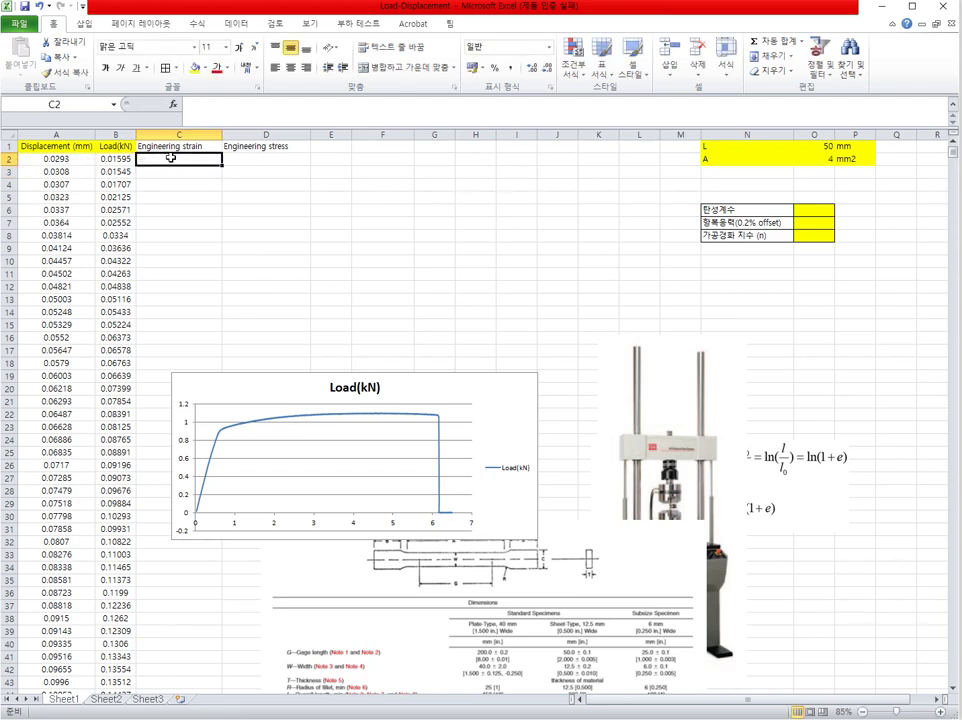
pyautogui.write('=')
pyautogui.click(82, 158)
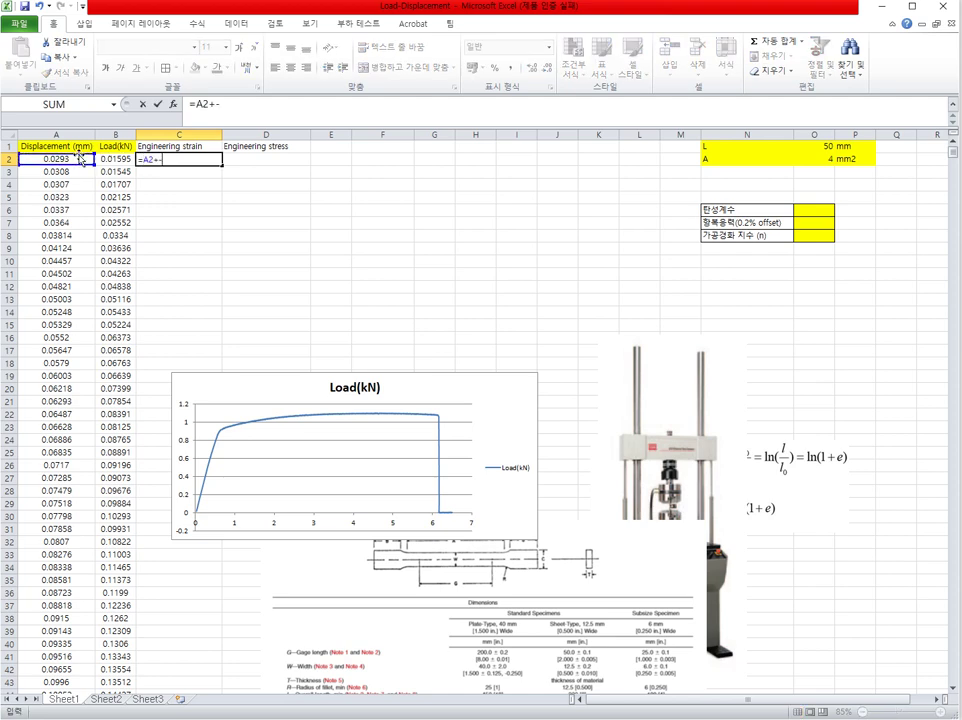
pyautogui.press('Escape')
# Step: Enter the zero-offset displacement formula =A2-$A$2 in C2
pyautogui.write('=')
pyautogui.click(47, 156)
pyautogui.write('-')
pyautogui.click(82, 158)
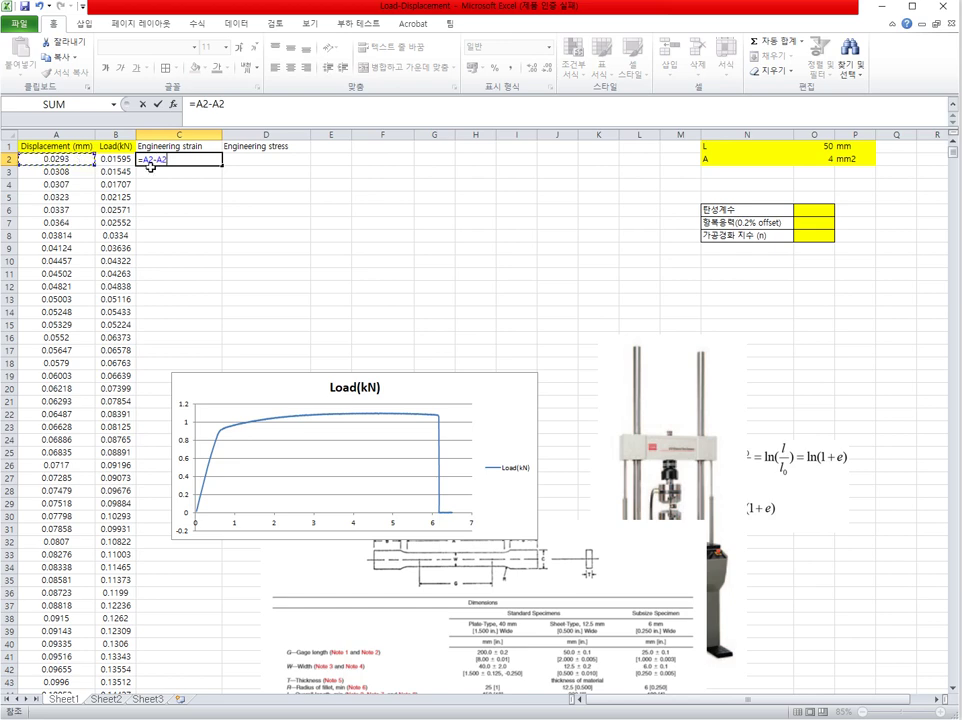
pyautogui.click(214, 103)
pyautogui.write('$A$')
pyautogui.press('Return')
# Step: Enter the zero-offset load formula =B2-$B$2 in D2
pyautogui.click(250, 157)
pyautogui.write('=')
pyautogui.click(116, 158)
pyautogui.write('-B2')
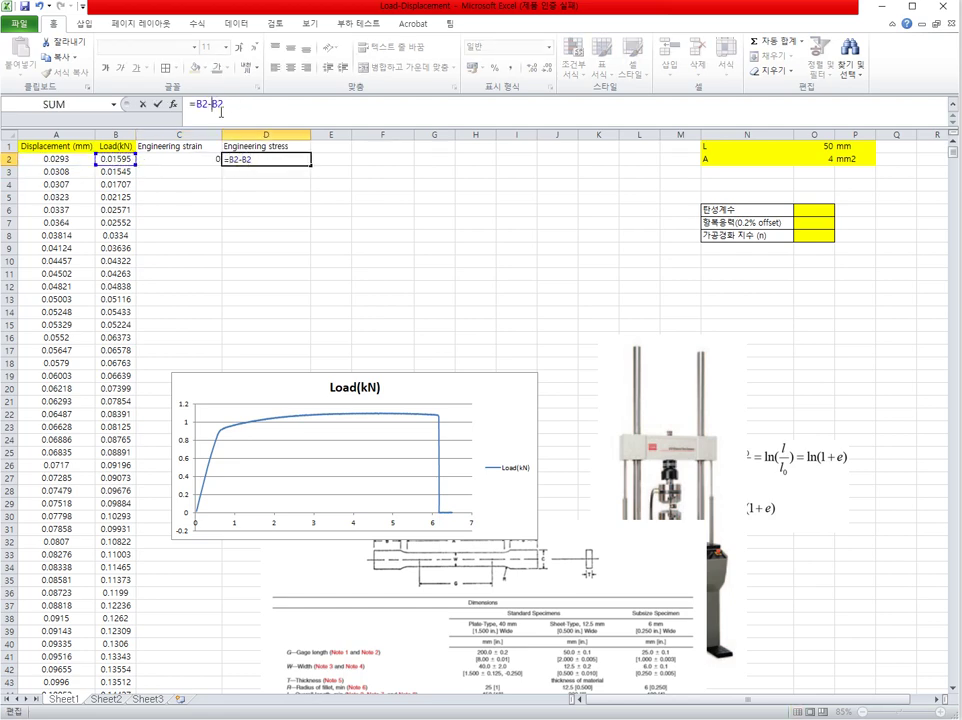
pyautogui.write('$')
pyautogui.click(224, 105)
pyautogui.write('$')
pyautogui.press('Return')
# Step: Complete the strain formula in C2 by dividing by the gauge length, giving =(A2-$A$2)/$O$1
pyautogui.moveTo(202, 160); pyautogui.dragTo(255, 158)
pyautogui.click(196, 104)
pyautogui.write('(')
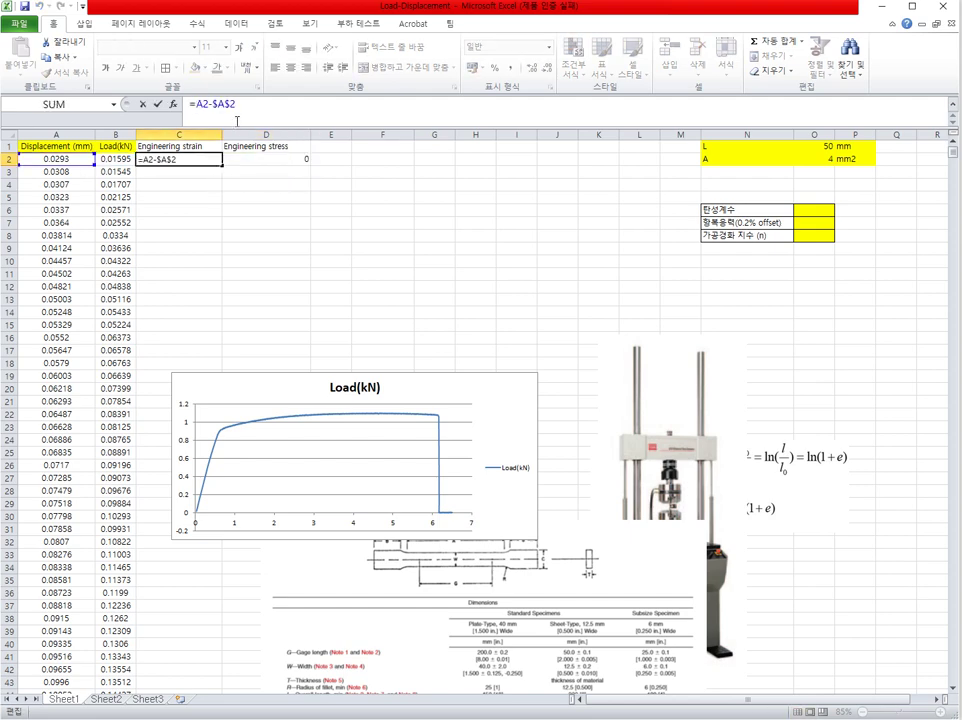
pyautogui.click(266, 104)
pyautogui.write(')')
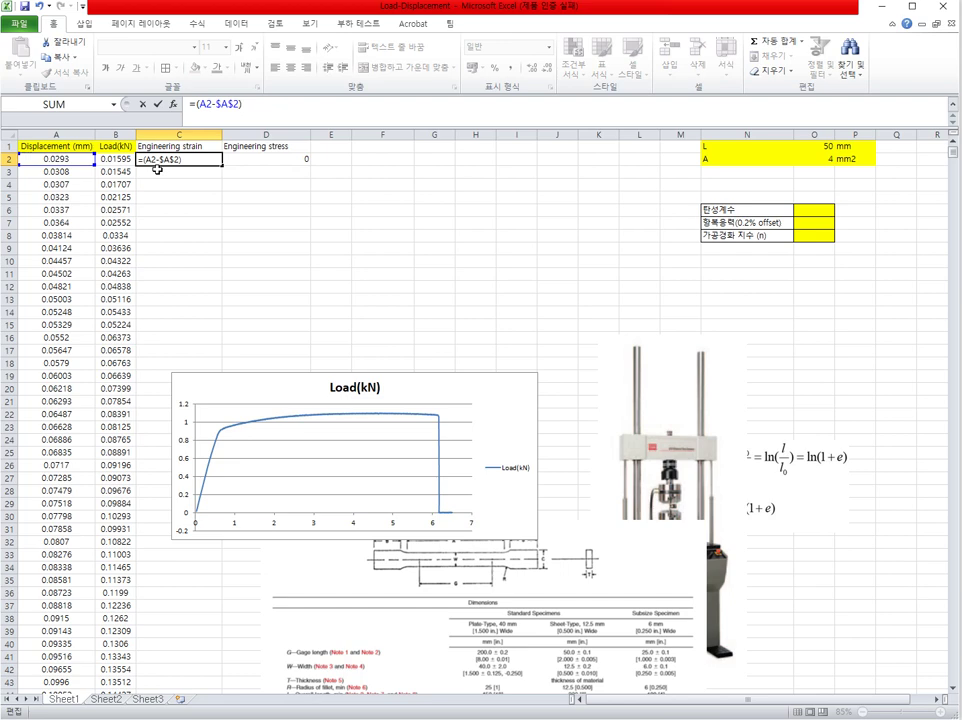
pyautogui.write('/')
pyautogui.click(815, 146)
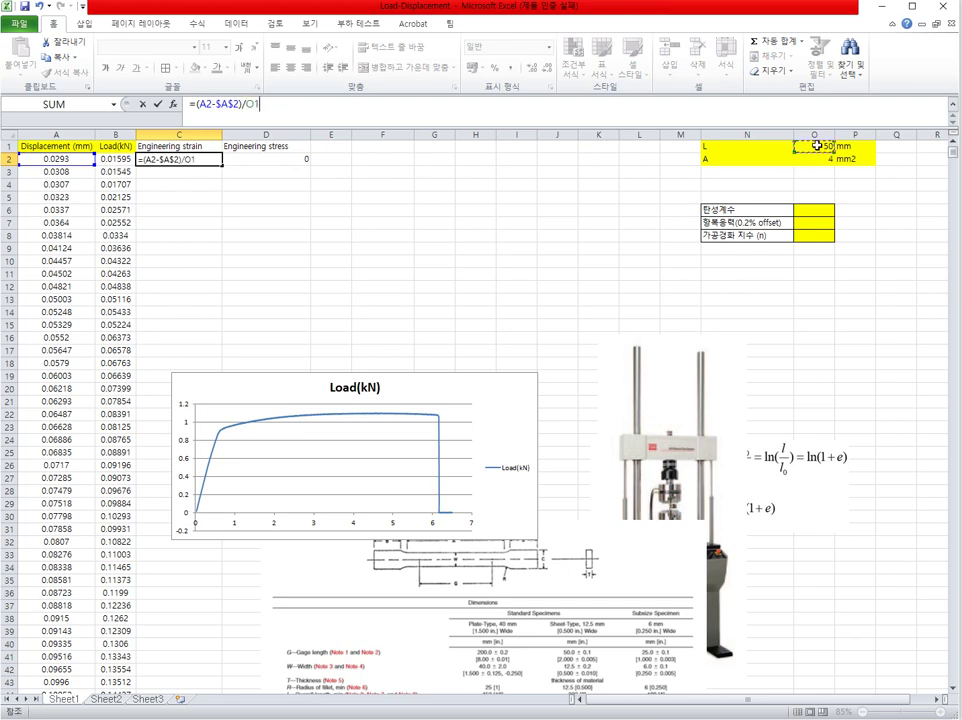
pyautogui.click(247, 104)
pyautogui.write('$O$')
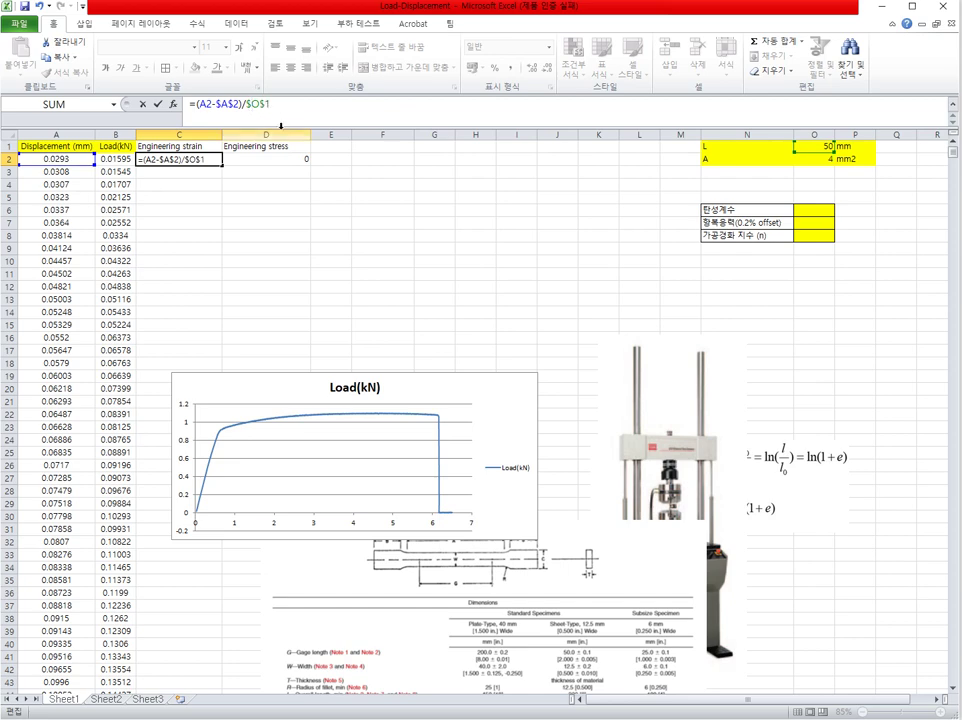
pyautogui.press('Return')
# Step: Fill the engineering strain formula from C2 down column C to the end of the data
pyautogui.click(180, 159)
pyautogui.moveTo(222, 166); pyautogui.dragTo(195, 273)
pyautogui.doubleClick(222, 203)
# Step: Examine the absolute references in the C2 strain formula, its copies down column C, and the gauge length cell it uses
pyautogui.click(218, 110)
pyautogui.press('BackSpace')
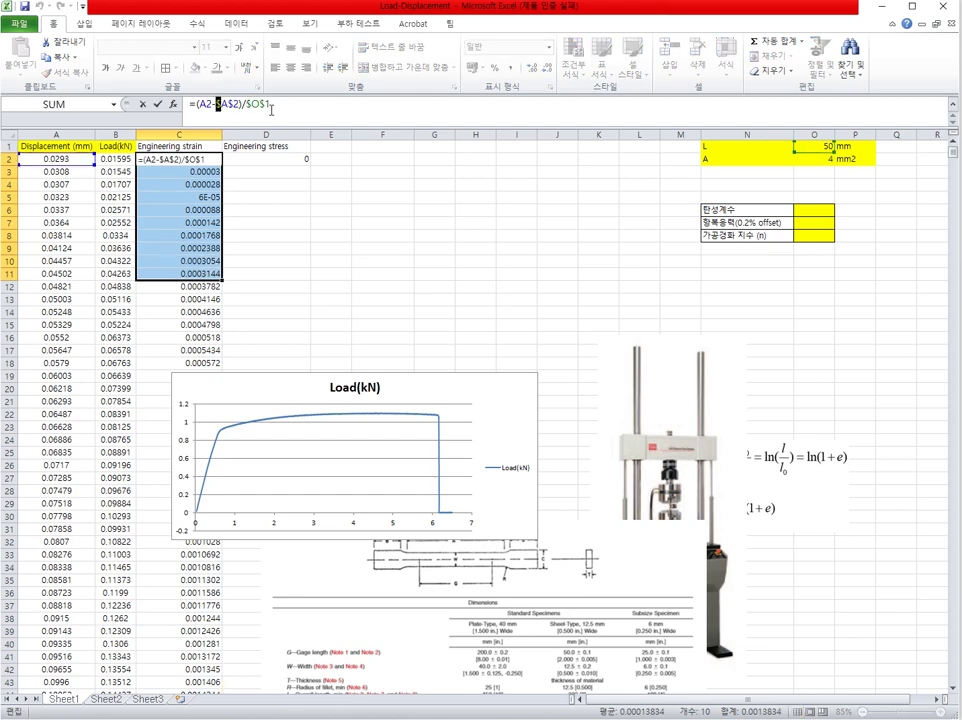
pyautogui.click(195, 318)
pyautogui.press('Escape')
pyautogui.press('Down')
pyautogui.press('Down')
pyautogui.press('Down')
pyautogui.press('Down')
pyautogui.press('Down')
pyautogui.press('Down')
pyautogui.press('Down')
pyautogui.press('Down')
pyautogui.press('Down')
pyautogui.press('Down')
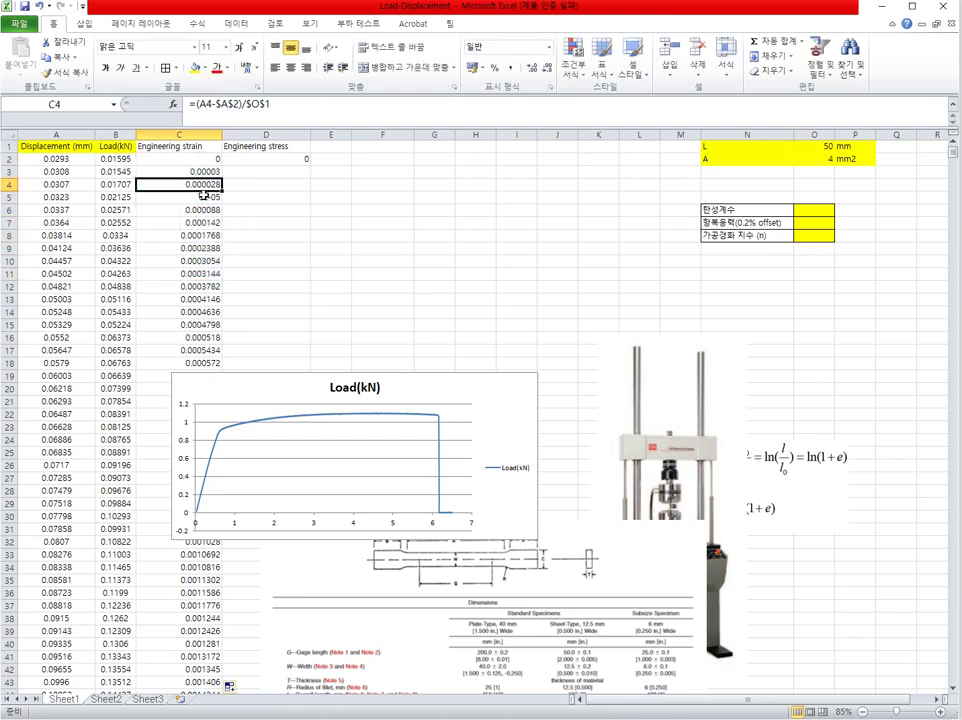
pyautogui.press('Up')
pyautogui.press('Up')
pyautogui.press('Up')
pyautogui.press('Up')
pyautogui.press('Up')
pyautogui.press('Up')
pyautogui.press('Up')
pyautogui.press('Up')
pyautogui.press('Up')
pyautogui.press('Up')
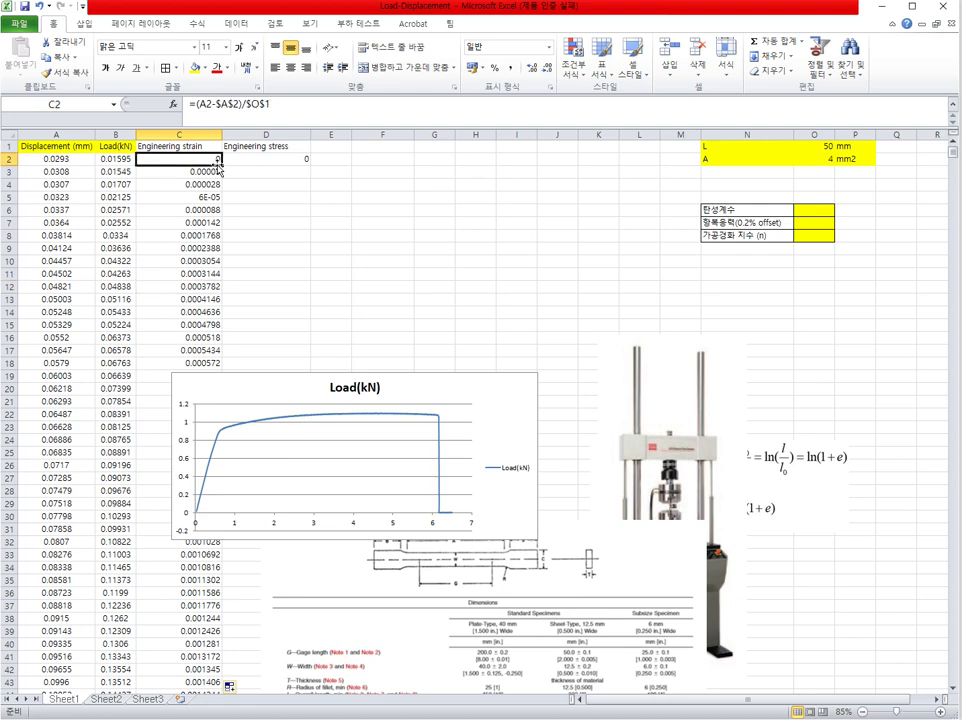
pyautogui.press('Down')
pyautogui.hotkey('shift', 'Down')
pyautogui.hotkey('shift', 'Down')
pyautogui.hotkey('shift', 'Down')
pyautogui.hotkey('shift', 'Down')
pyautogui.hotkey('shift', 'Down')
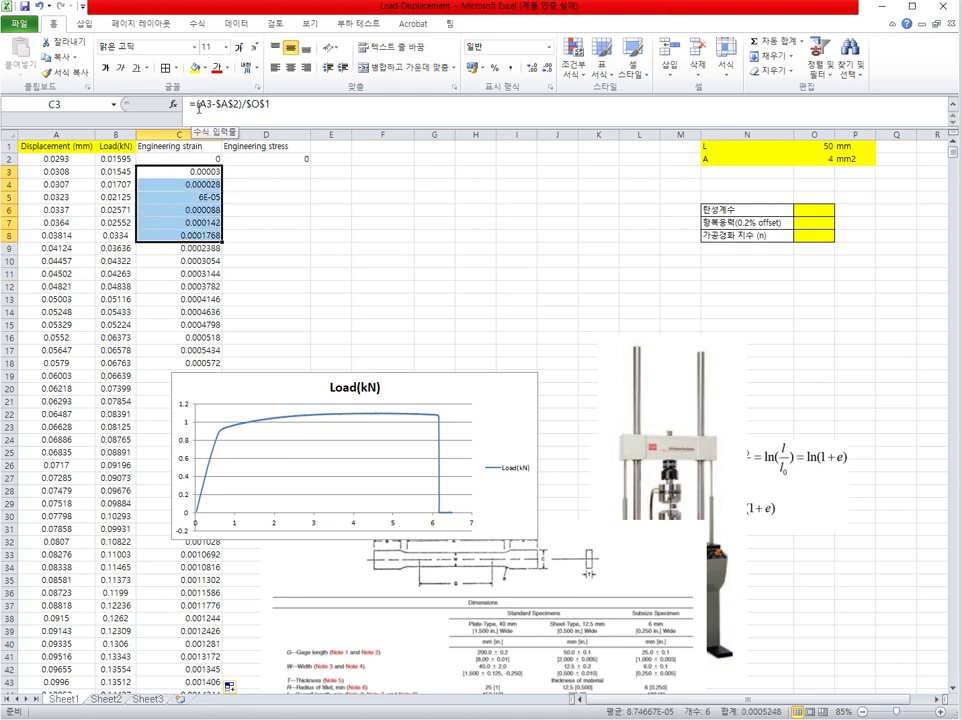
pyautogui.click(141, 170)
pyautogui.press('Up')
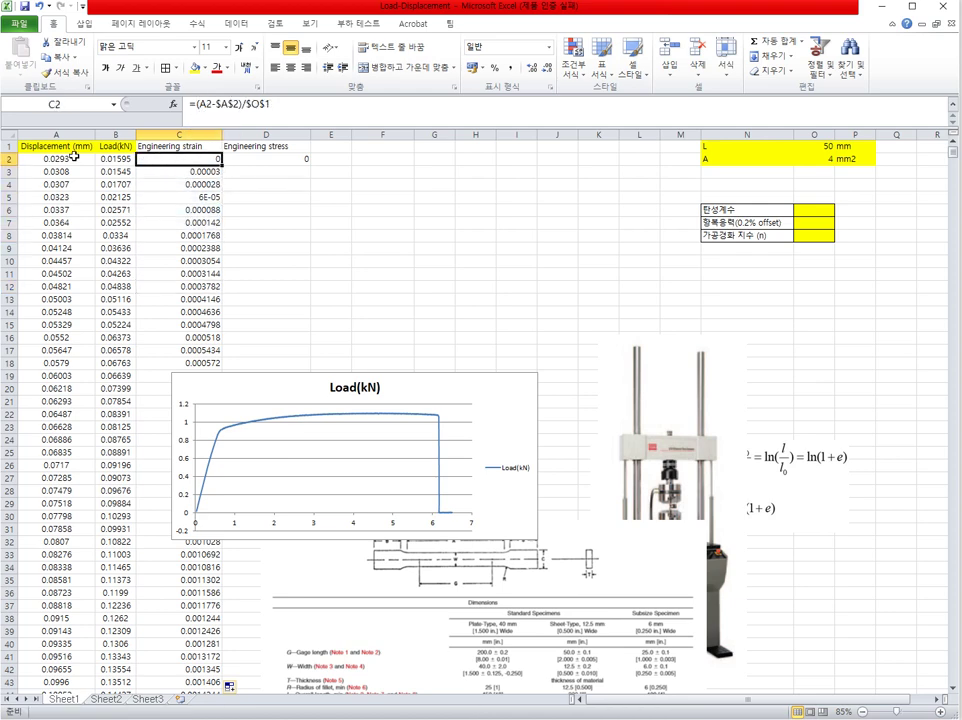
pyautogui.click(829, 148)
pyautogui.click(185, 159)
# Step: Divide the offset load in D2 by the area, giving =(B2-$B$2)/O2, and fill it down column D
pyautogui.click(263, 158)
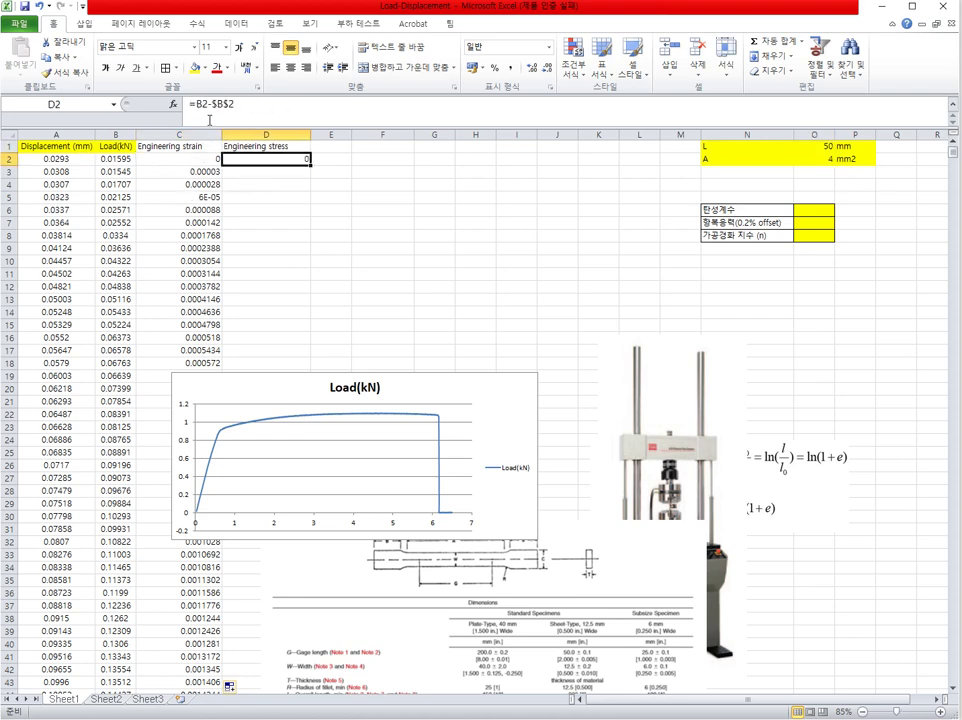
pyautogui.click(193, 104)
pyautogui.write('()/')
pyautogui.click(828, 160)
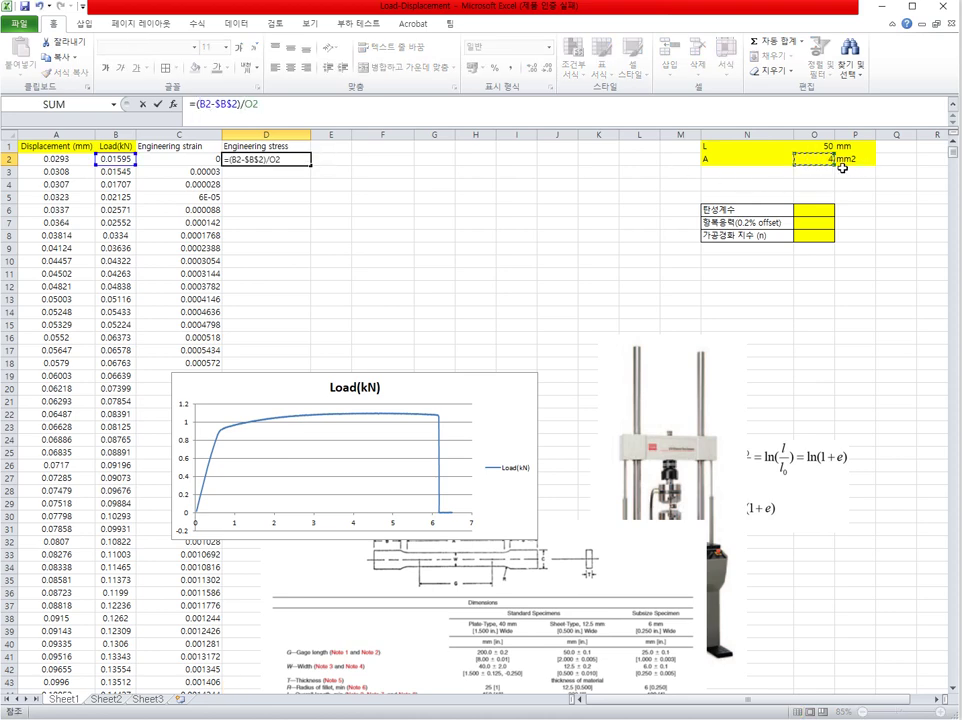
pyautogui.hotkey('ctrl', 'Return')
pyautogui.doubleClick(311, 165)
# Step: Make the area reference in D2 absolute, giving =(B2-$B$2)/$O$2, and refill the formula down column D
pyautogui.click(266, 159)
pyautogui.click(250, 104)
pyautogui.write('$')
pyautogui.press('Right')
pyautogui.write('$')
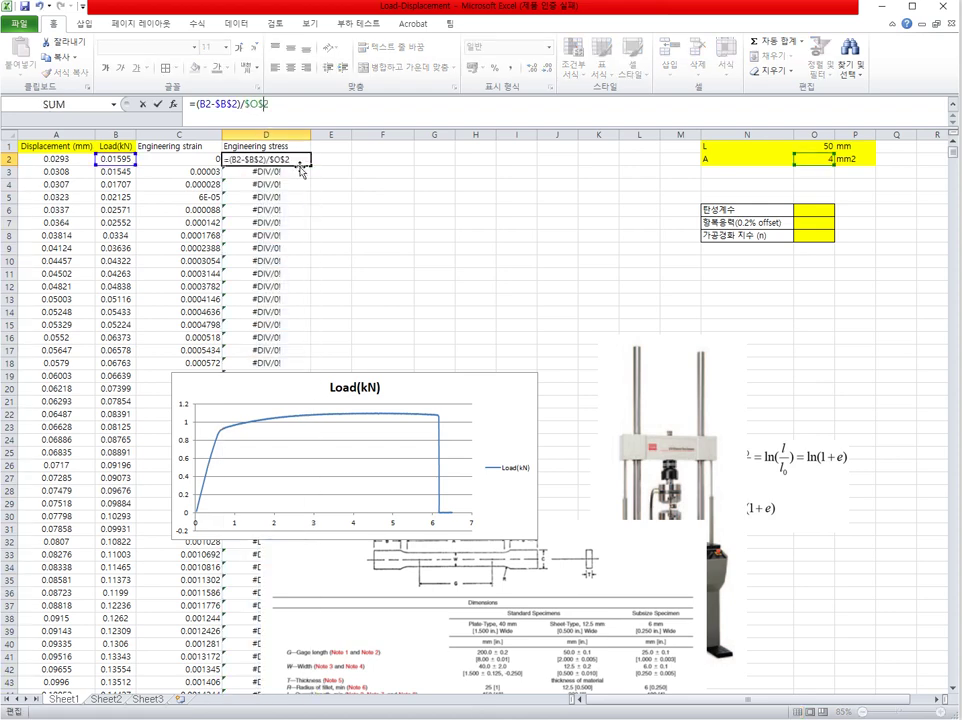
pyautogui.press('Return')
pyautogui.click(280, 159)
pyautogui.doubleClick(311, 165)
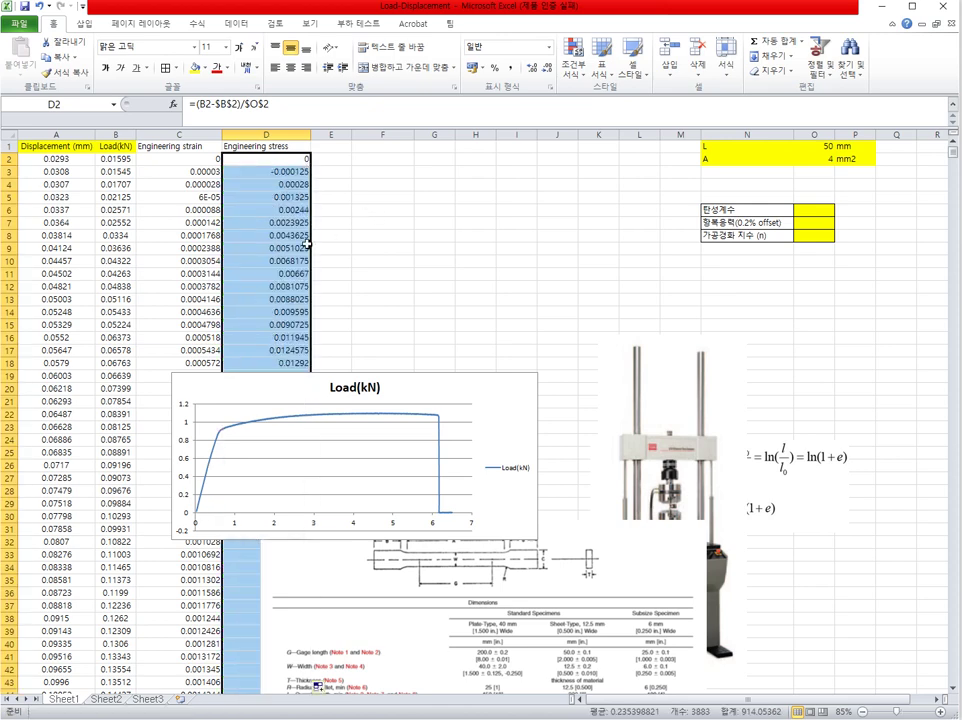
# Step: Examine the first engineering strain and engineering stress cells and their column headers
pyautogui.click(280, 172)
pyautogui.click(213, 170)
pyautogui.click(300, 172)
pyautogui.click(305, 160)
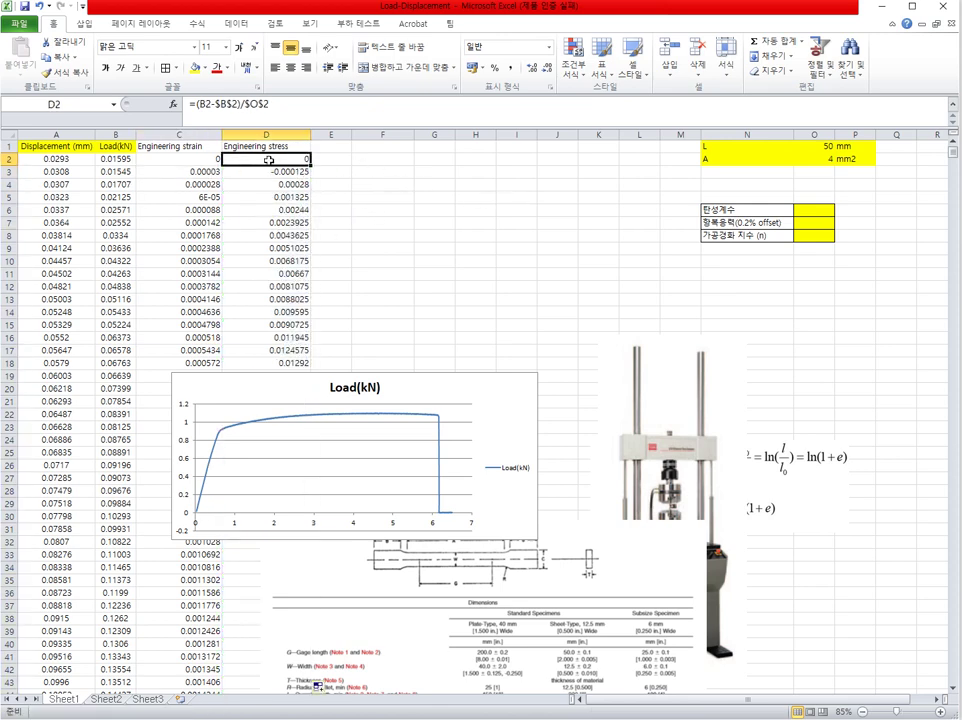
pyautogui.click(183, 147)
pyautogui.click(281, 103)
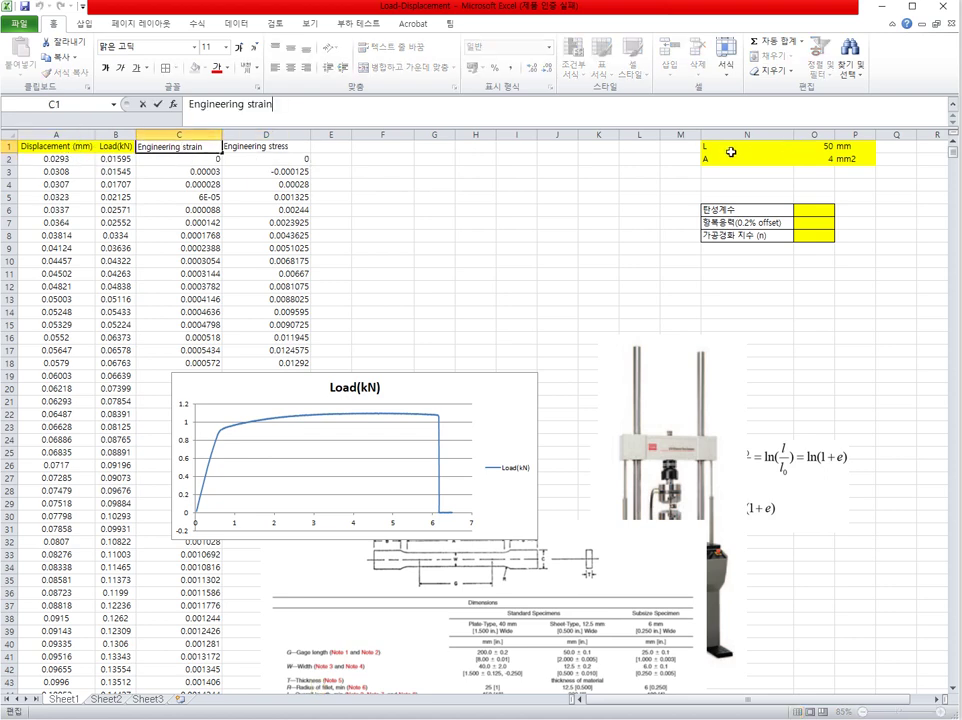
pyautogui.click(262, 158)
pyautogui.click(254, 148)
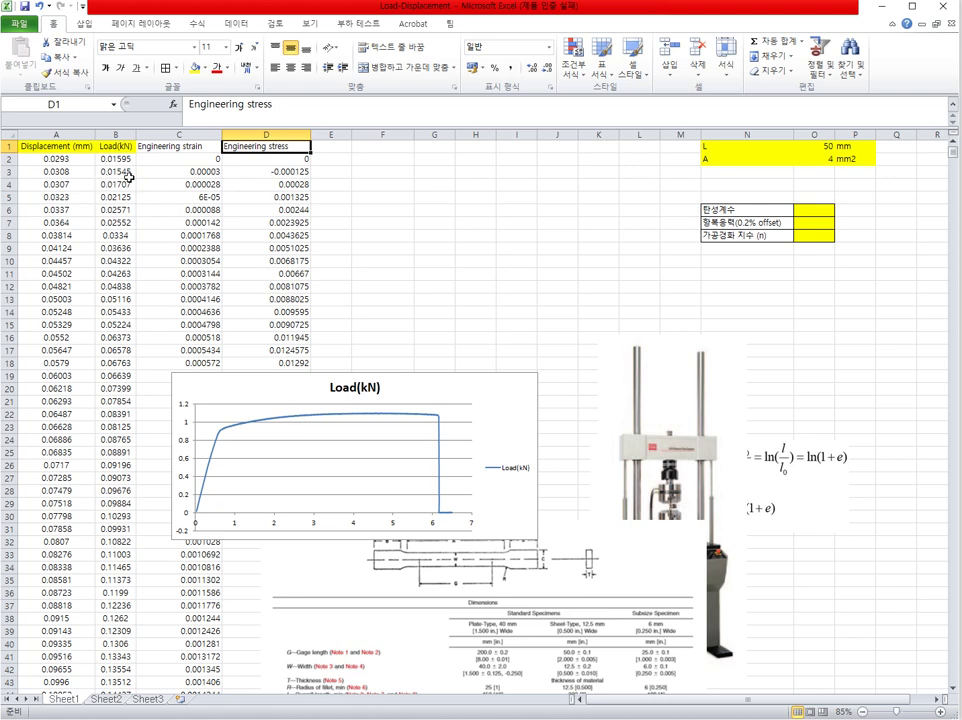
# Step: Switch to the lecture slide show and advance past the "진응력 - 공칭응력" slide
pyautogui.hotkey('alt', 'Tab')
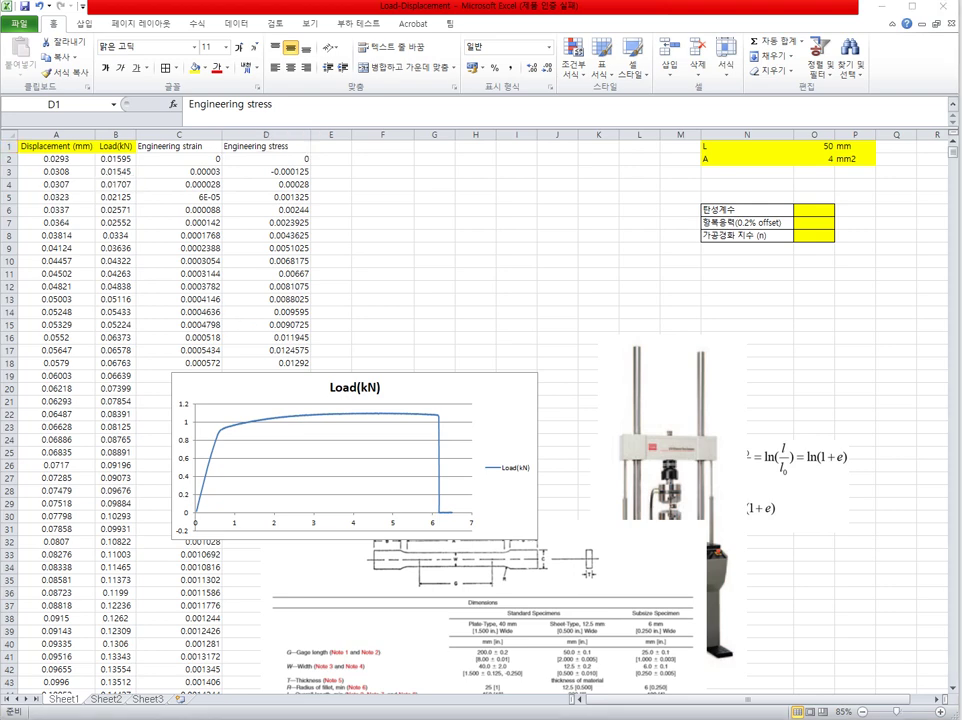
pyautogui.press('Right')
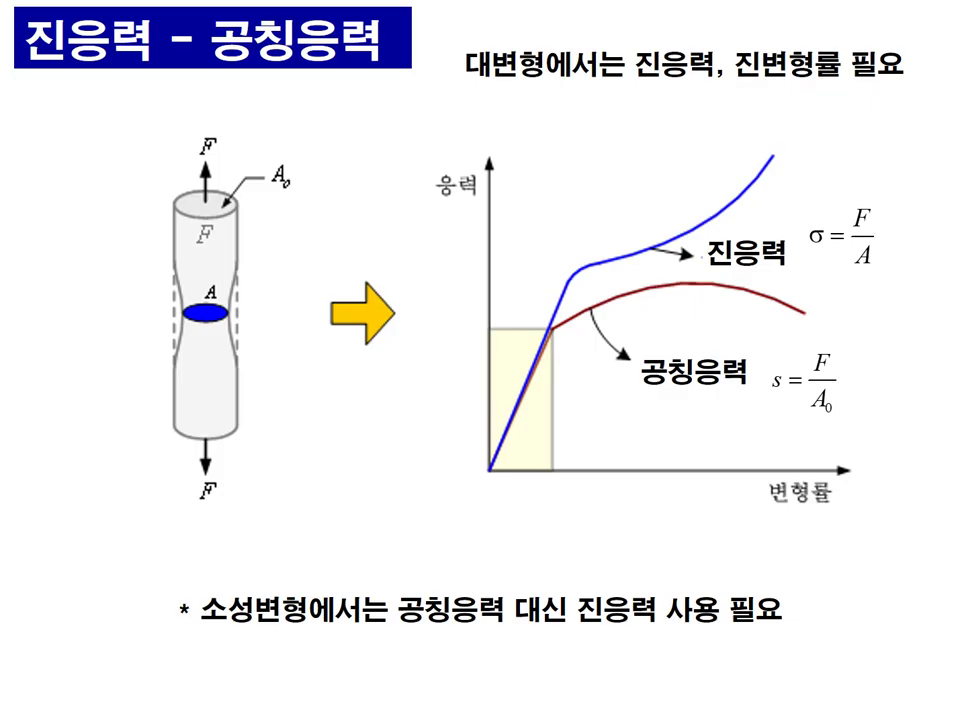
pyautogui.press('Right')
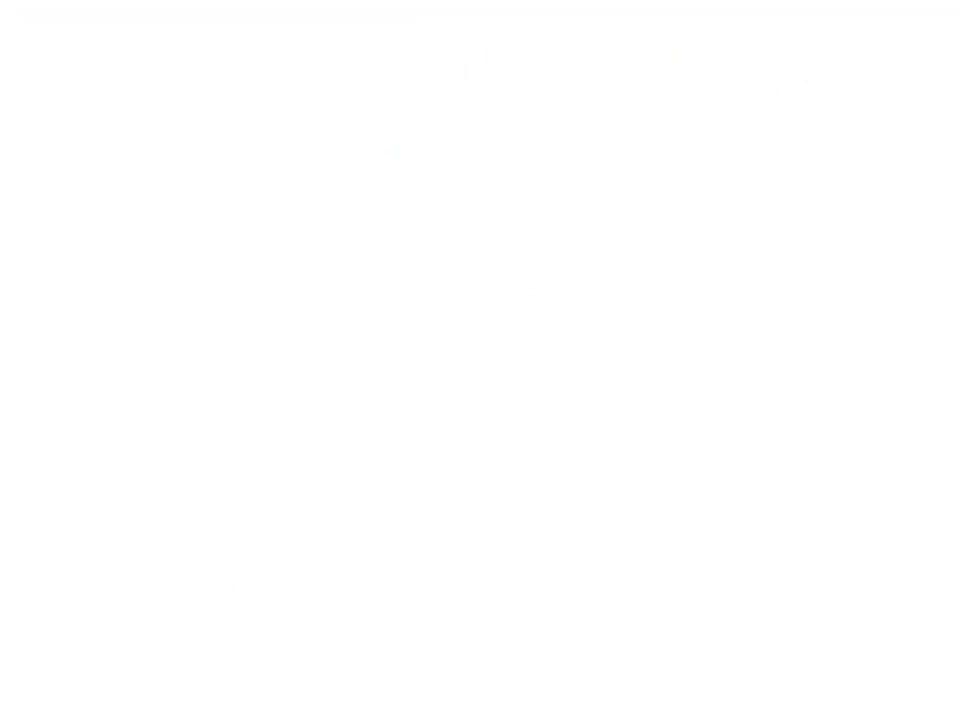
# Step: Handwrite the stress unit relation s = F/A = N/m² = Pa on the blank slide and circle Pa
pyautogui.moveTo(176, 97); pyautogui.dragTo(168, 117)
pyautogui.moveTo(219, 105); pyautogui.dragTo(284, 97)
pyautogui.moveTo(247, 114); pyautogui.dragTo(243, 143)
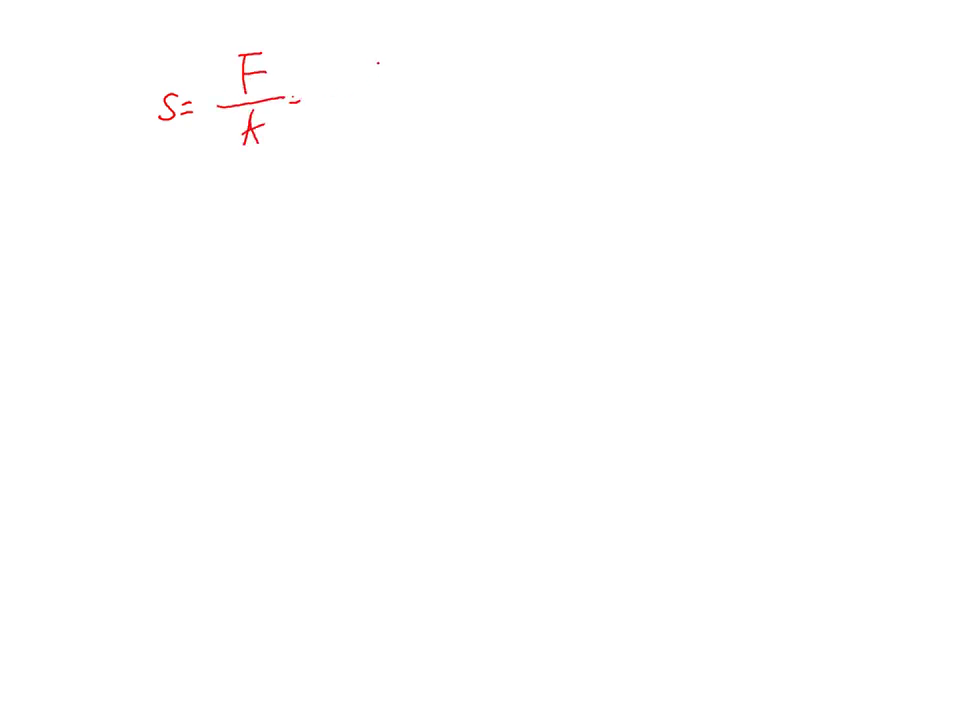
pyautogui.moveTo(366, 56); pyautogui.dragTo(379, 55)
pyautogui.moveTo(339, 86); pyautogui.dragTo(406, 78)
pyautogui.moveTo(358, 104); pyautogui.dragTo(379, 125)
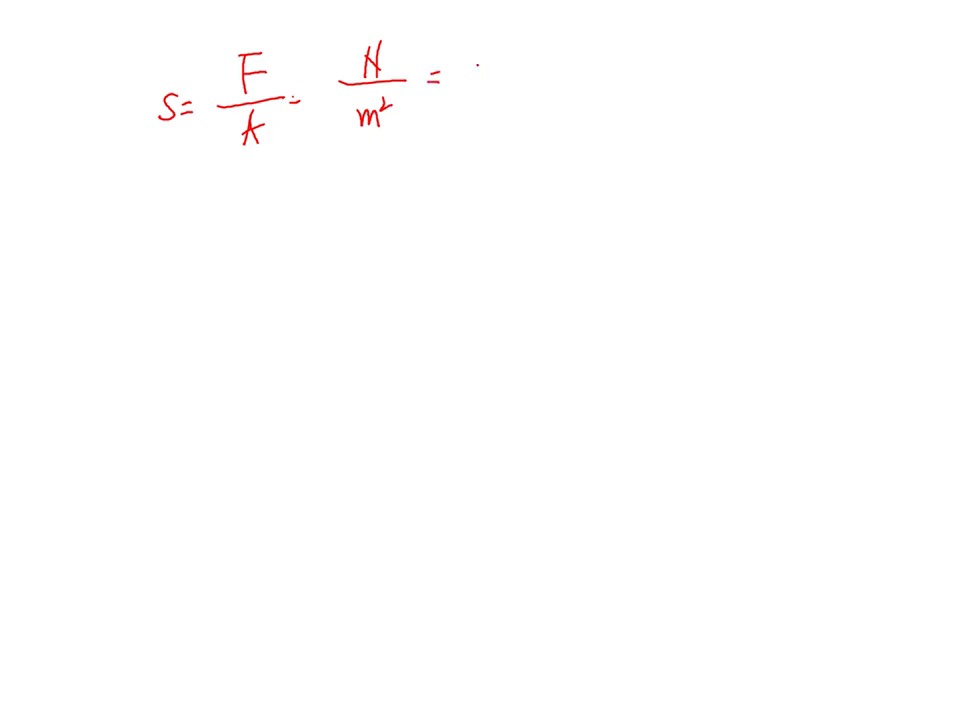
pyautogui.moveTo(486, 103); pyautogui.dragTo(516, 93)
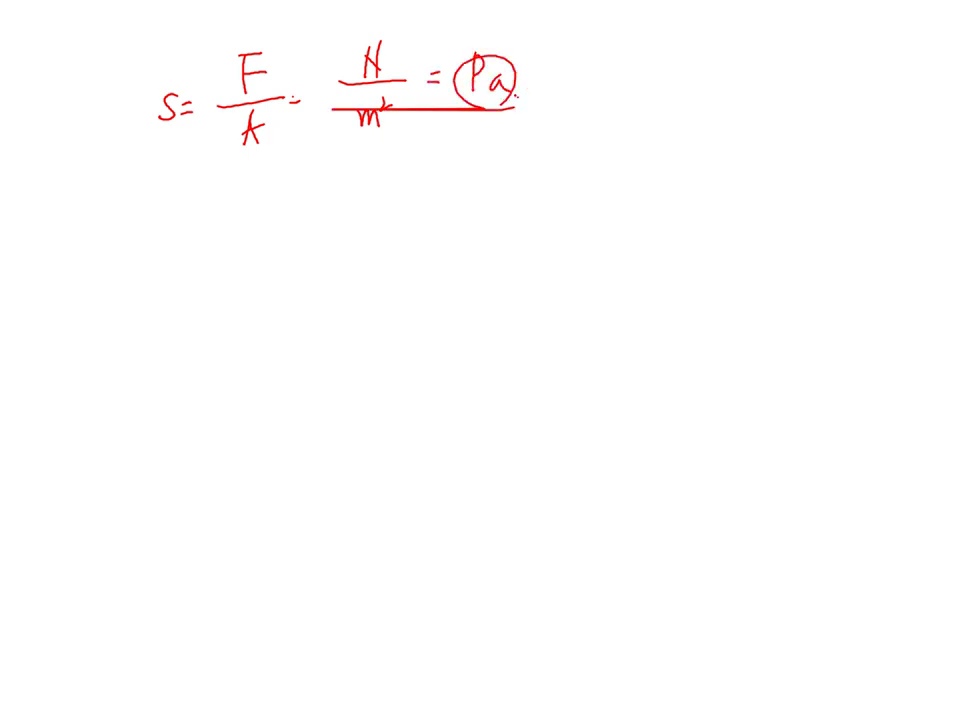
# Step: Underline the N/m² = Pa unit relation, circle N, m² and Pa, and begin another handwritten line below it
pyautogui.moveTo(313, 148); pyautogui.dragTo(539, 140)
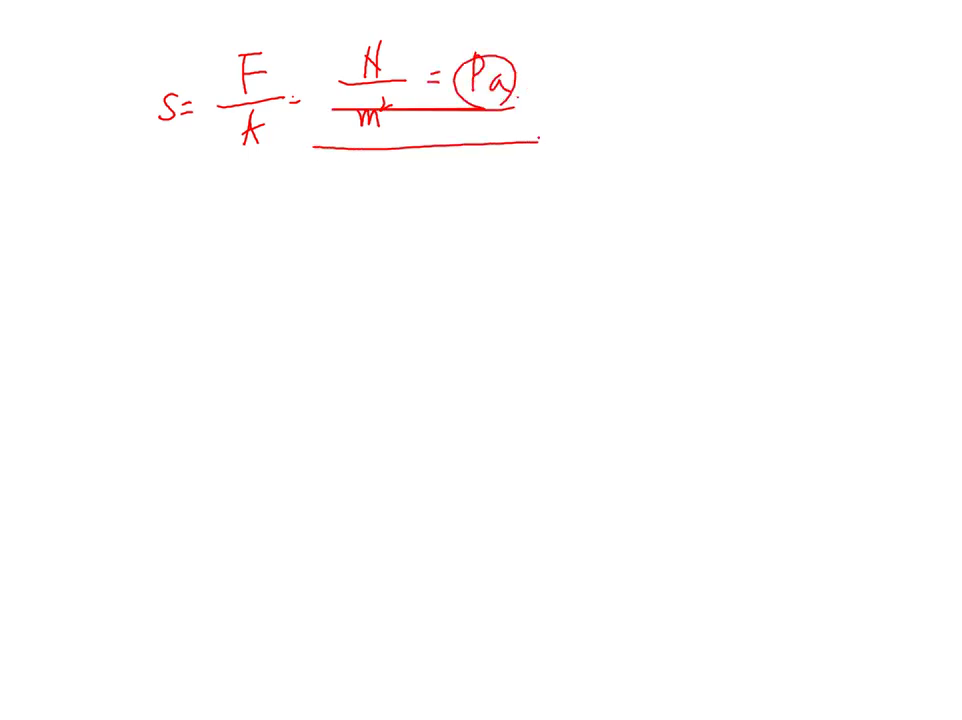
pyautogui.moveTo(545, 72); pyautogui.dragTo(542, 83)
pyautogui.moveTo(553, 70); pyautogui.dragTo(549, 80)
pyautogui.moveTo(398, 100); pyautogui.dragTo(362, 100)
pyautogui.moveTo(386, 36); pyautogui.dragTo(346, 40)
pyautogui.click(561, 84)
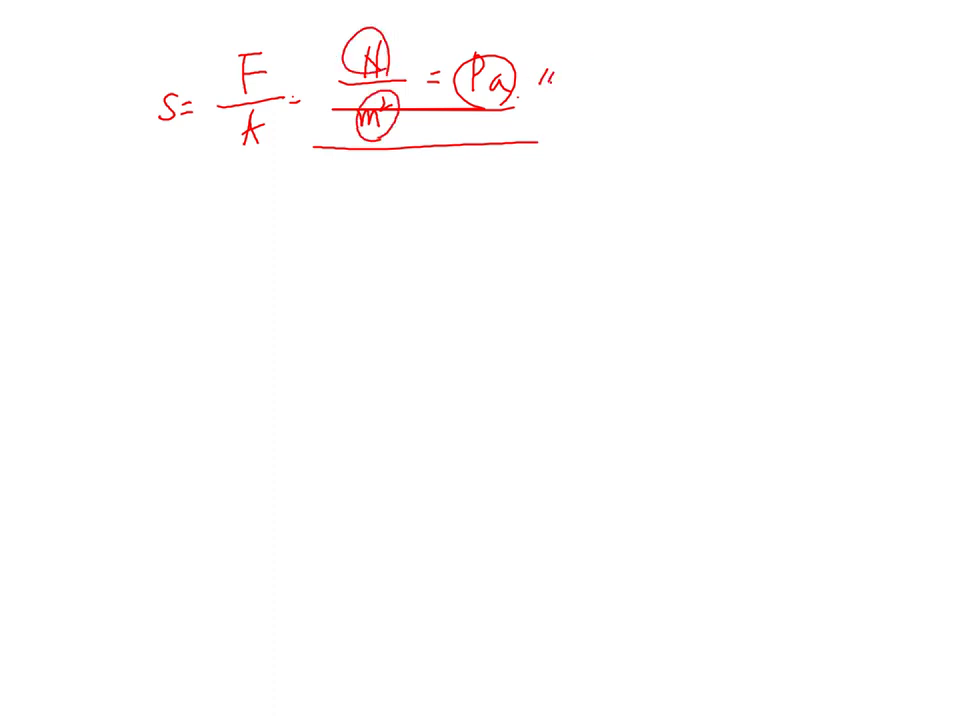
pyautogui.moveTo(497, 44); pyautogui.dragTo(521, 110)
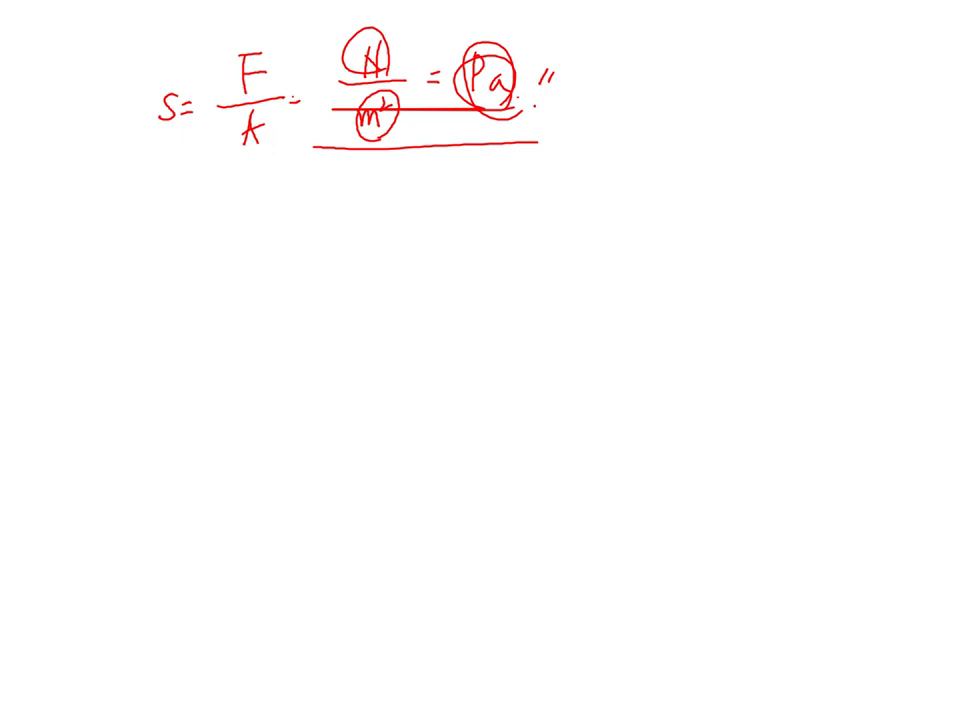
pyautogui.moveTo(251, 225); pyautogui.dragTo(248, 246)
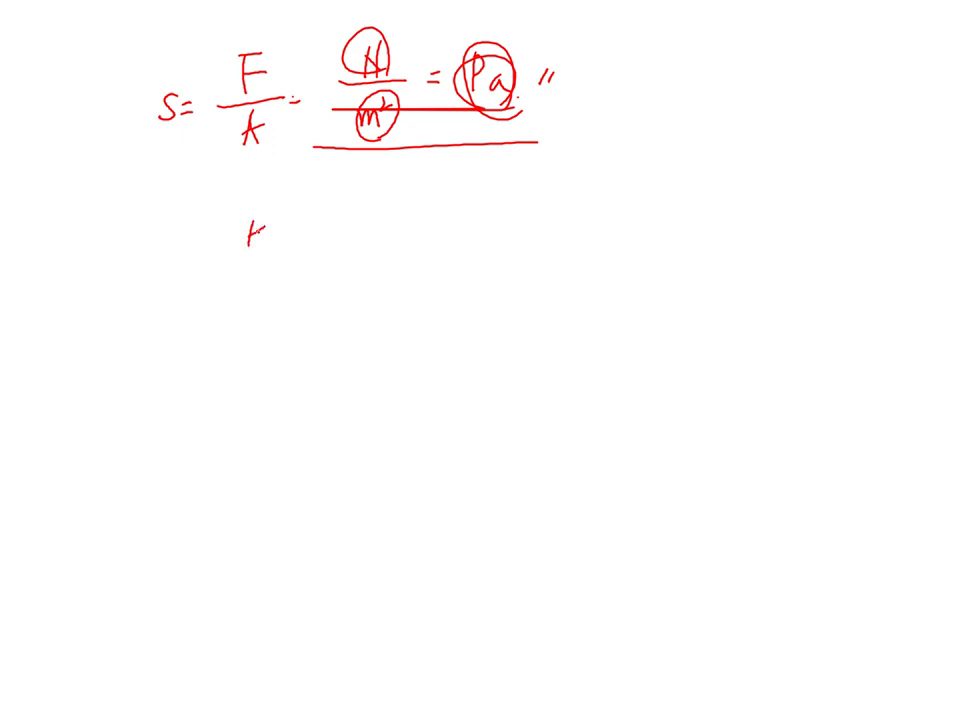
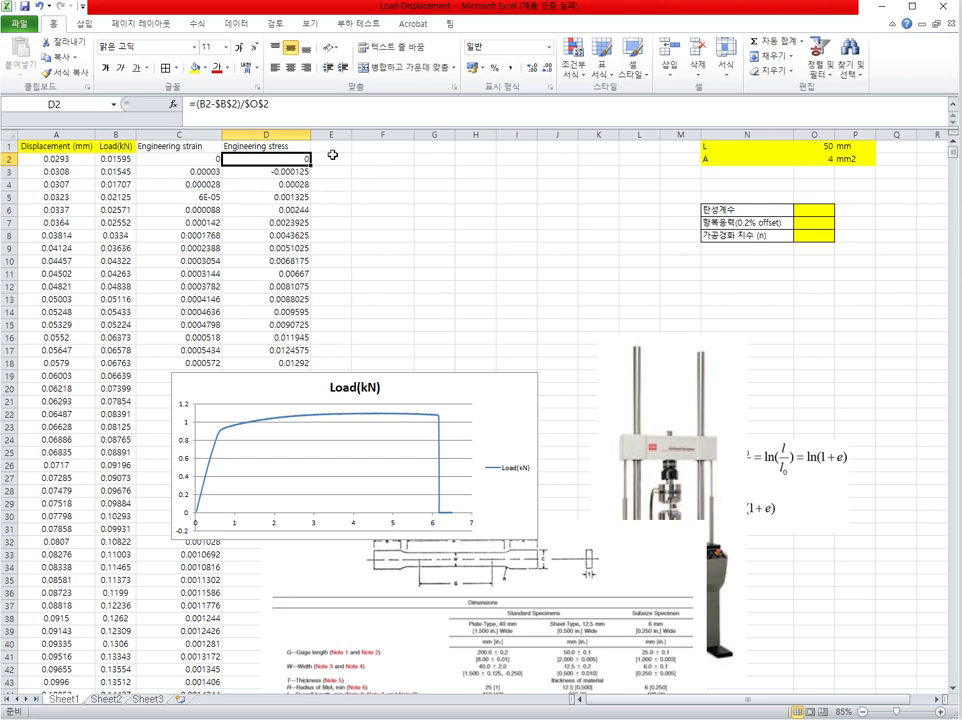
# Step: Back in the Excel sheet, multiply the stress formula in D2 by 1000, giving =(B2-$B$2)/$O$2*1000, and refill it down column D
pyautogui.click(865, 161)
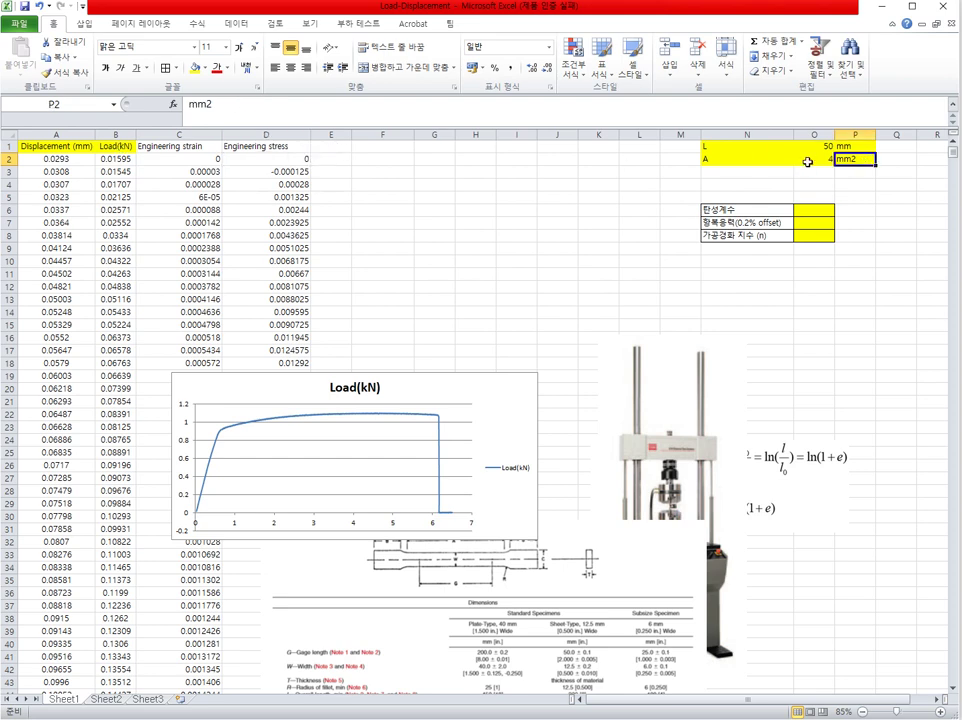
pyautogui.click(280, 159)
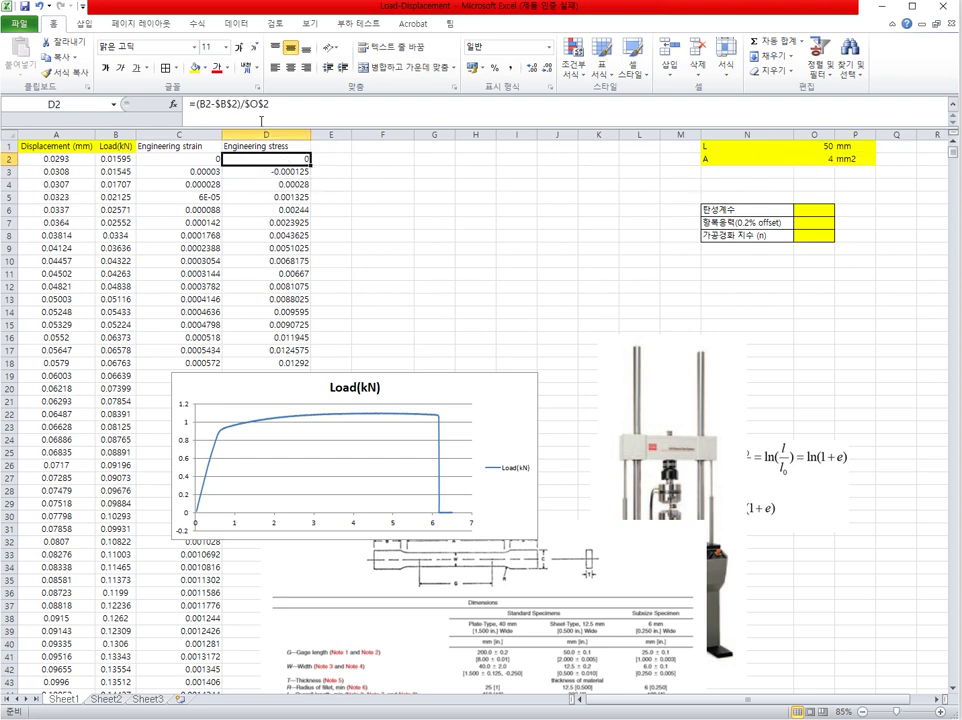
pyautogui.click(292, 146)
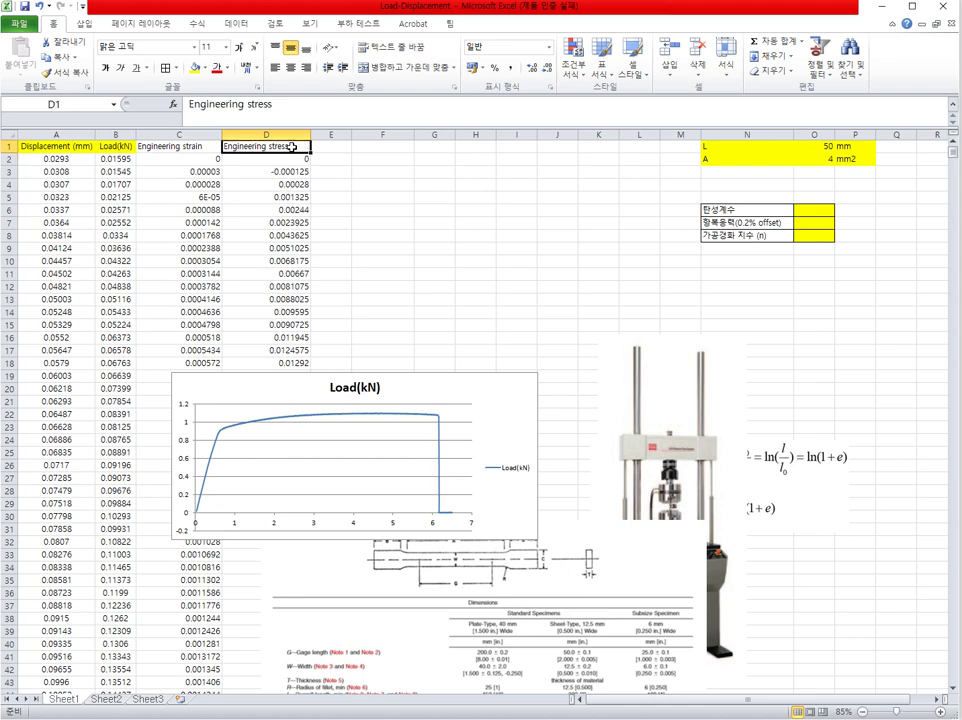
pyautogui.press('Down')
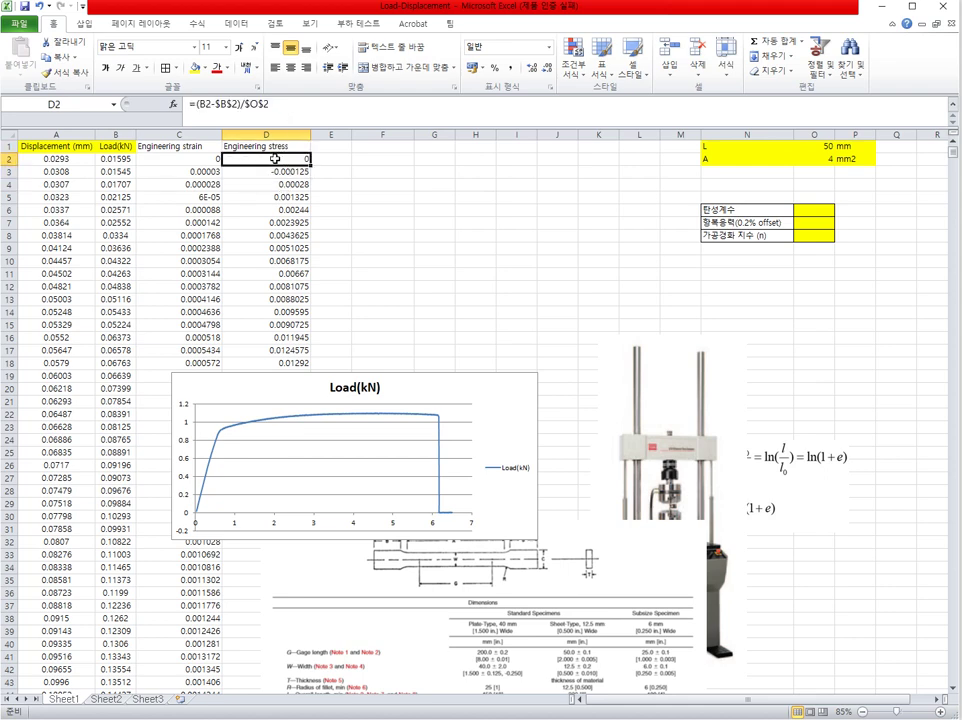
pyautogui.click(300, 106)
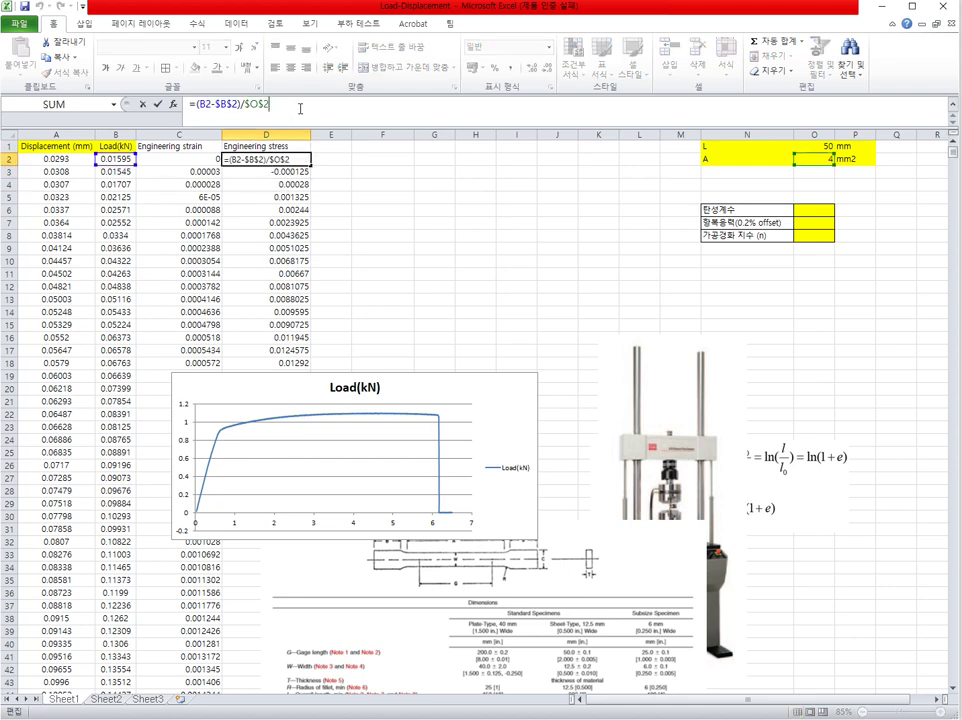
pyautogui.write('*1000')
pyautogui.hotkey('ctrl', 'Return')
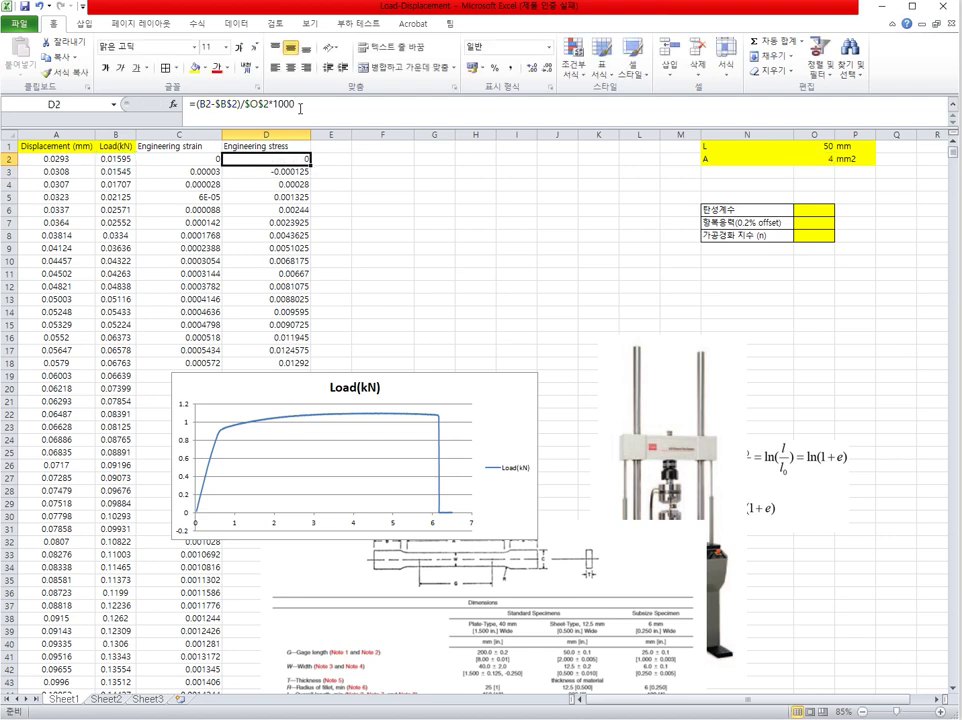
pyautogui.doubleClick(311, 165)
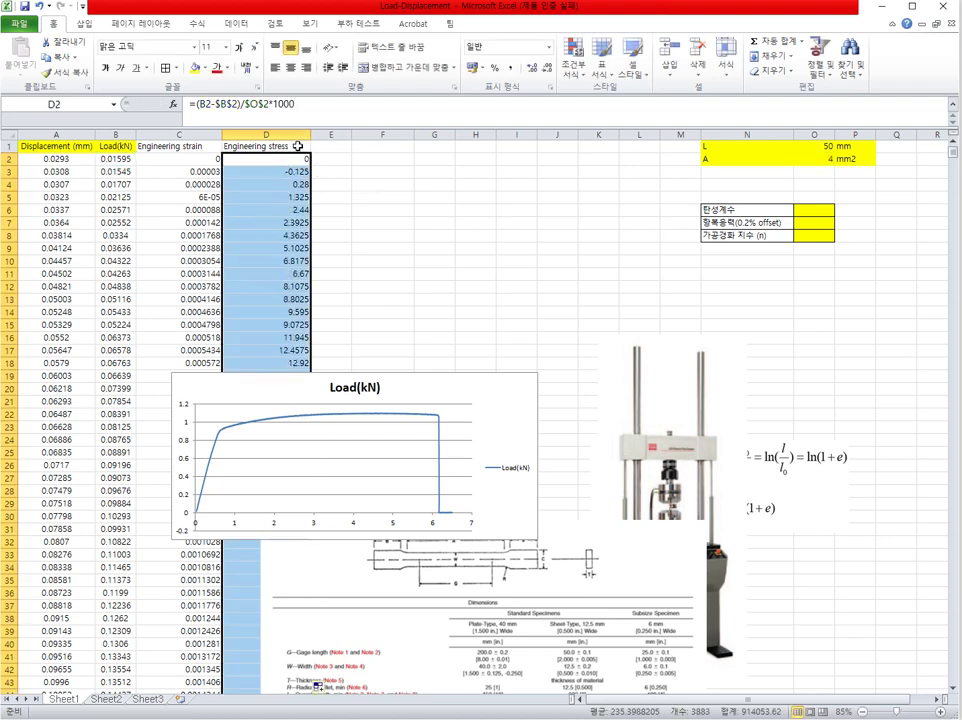
# Step: Add the unit to the header in D1 so it reads "Engineering stress (Mpa)"
pyautogui.click(266, 147)
pyautogui.click(326, 103)
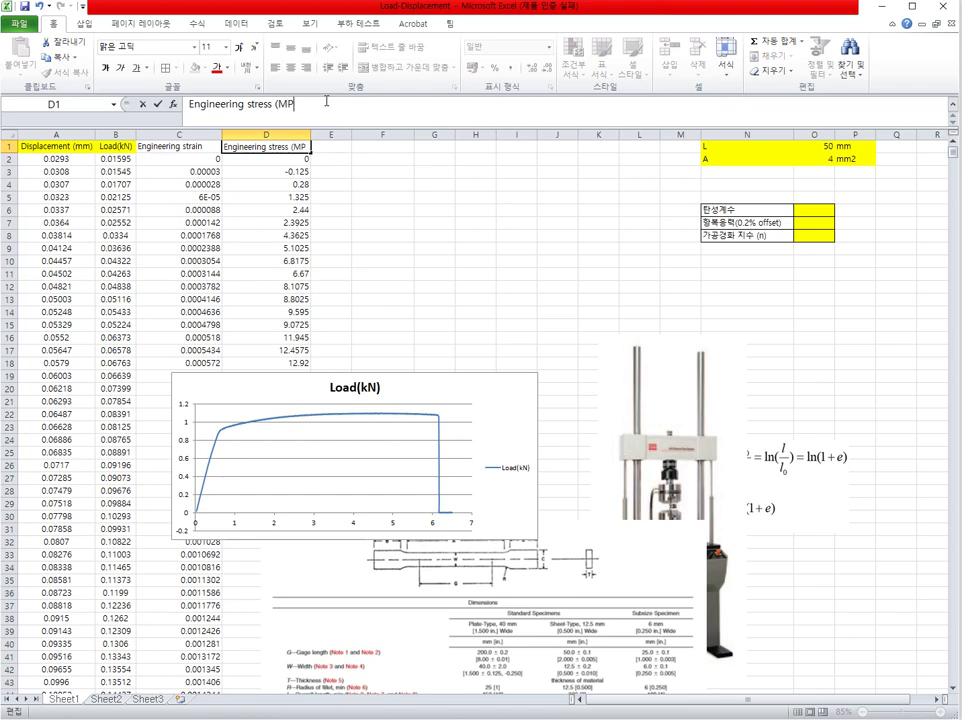
pyautogui.press('BackSpace')
pyautogui.write('pa)')
pyautogui.press('Return')
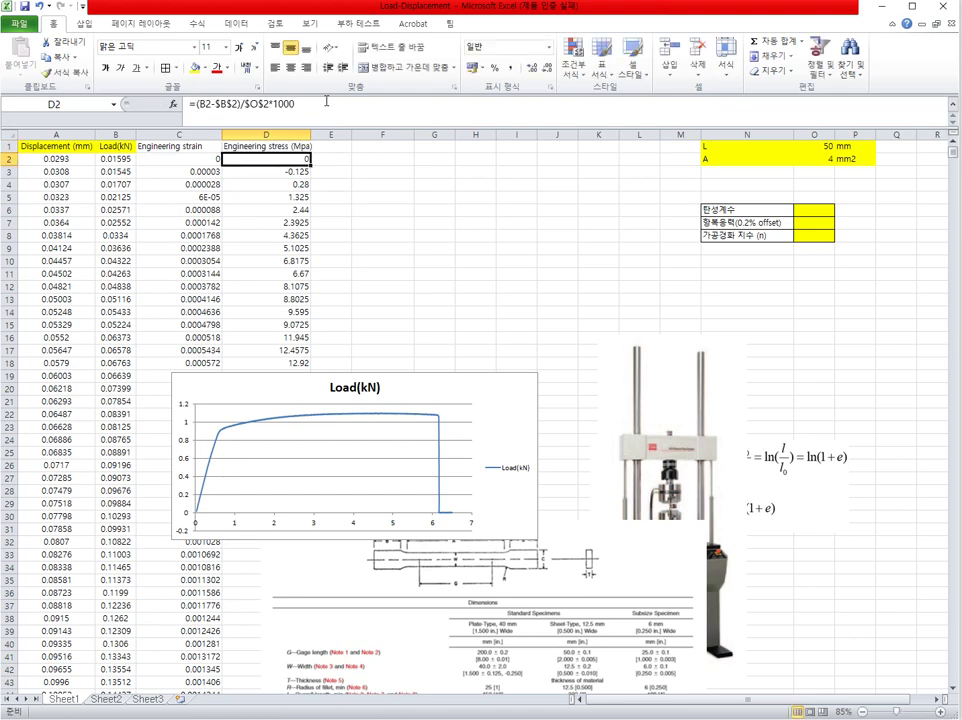
# Step: Insert a scatter chart with lines from the engineering strain and stress columns and place it beside the Load(kN) chart
pyautogui.moveTo(200, 143); pyautogui.dragTo(250, 147)
pyautogui.hotkey('ctrl', 'shift', 'Down')
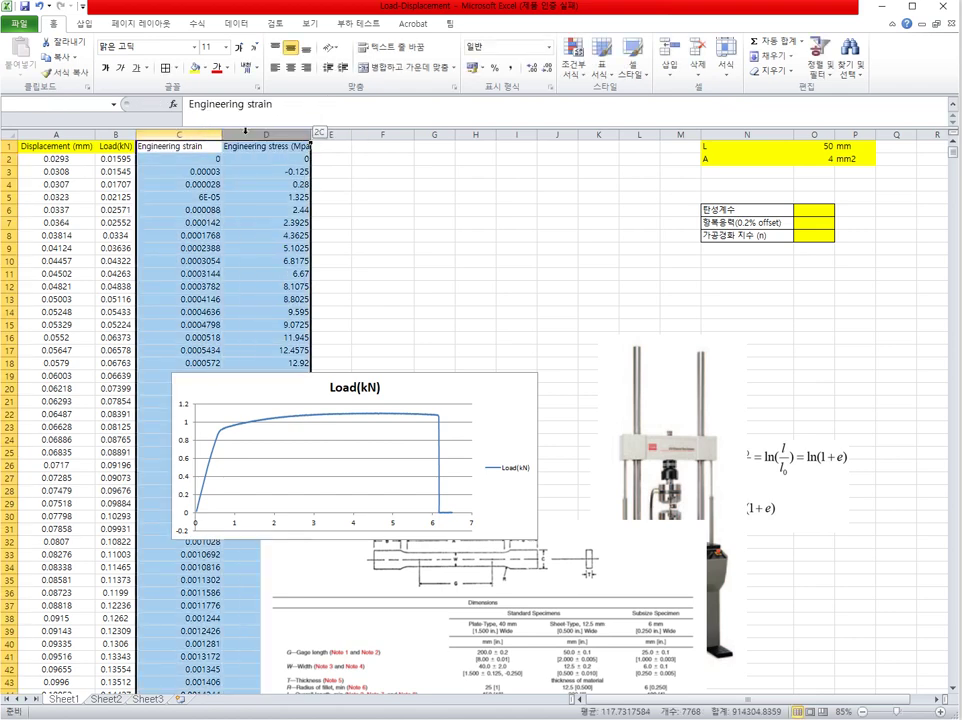
pyautogui.click(80, 23)
pyautogui.click(406, 62)
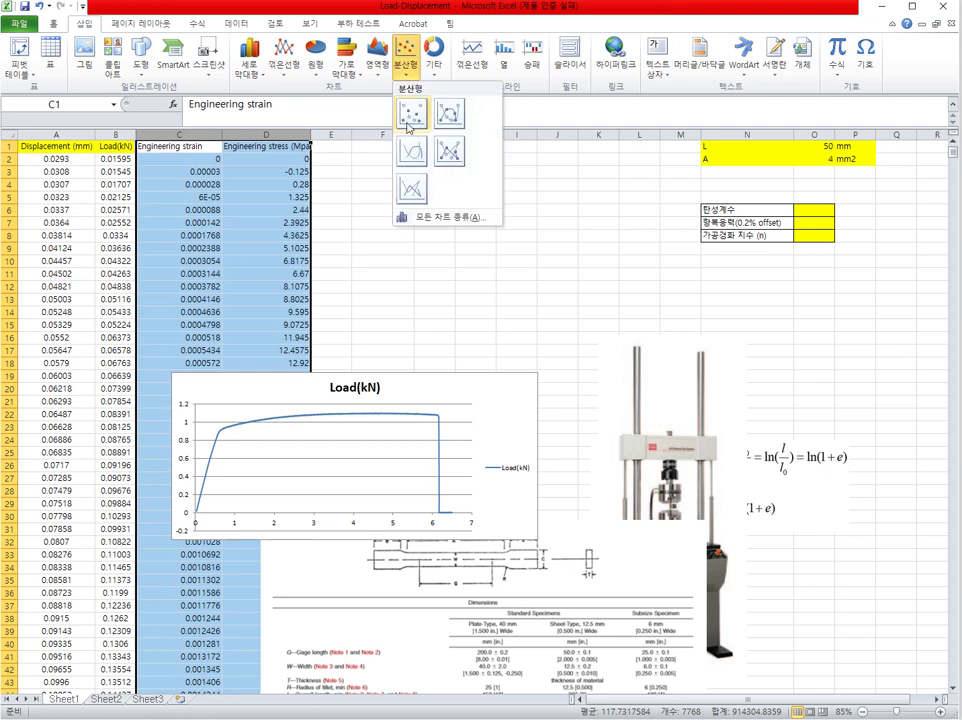
pyautogui.click(374, 155)
pyautogui.click(354, 333)
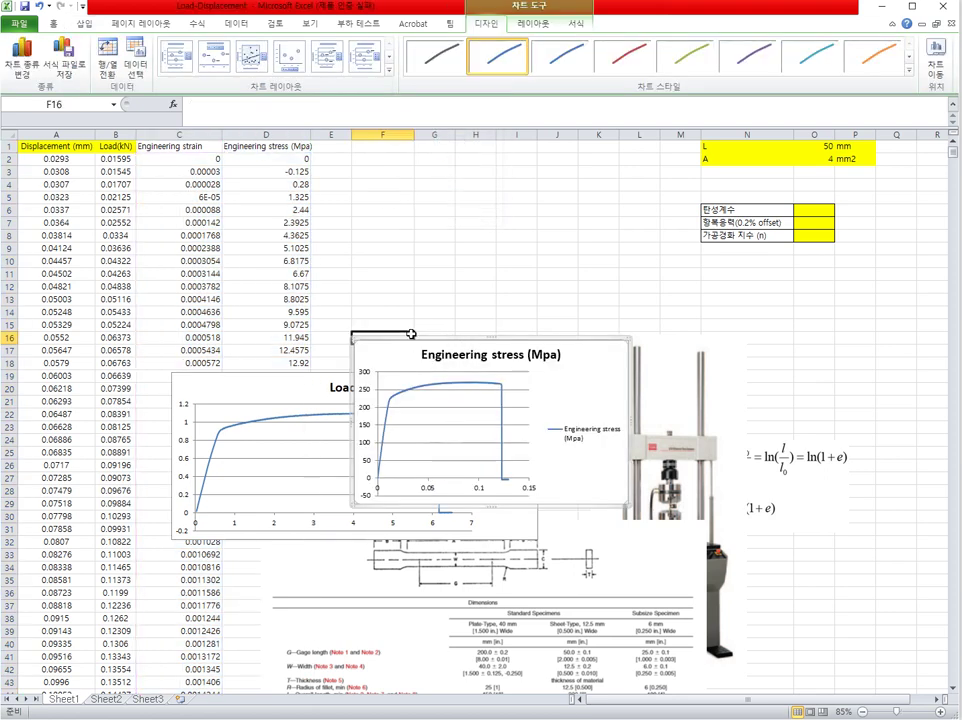
pyautogui.click(449, 482)
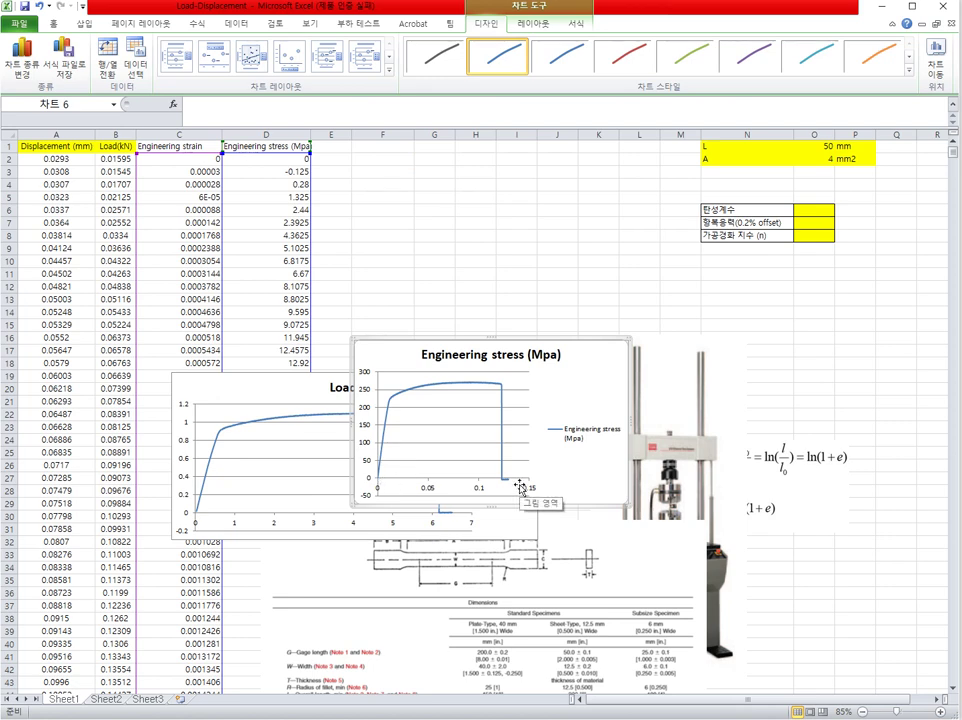
pyautogui.moveTo(389, 340); pyautogui.dragTo(585, 382)
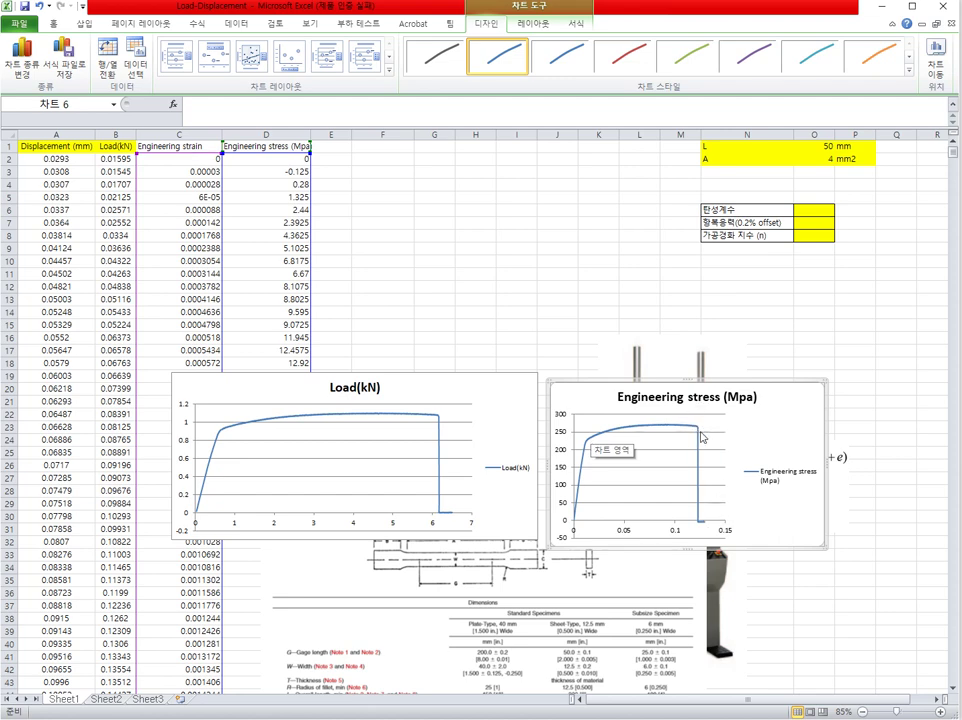
# Step: Fill the Engineering strain and Engineering stress (Mpa) header cells C1:D1 with yellow
pyautogui.click(215, 146)
pyautogui.click(275, 147)
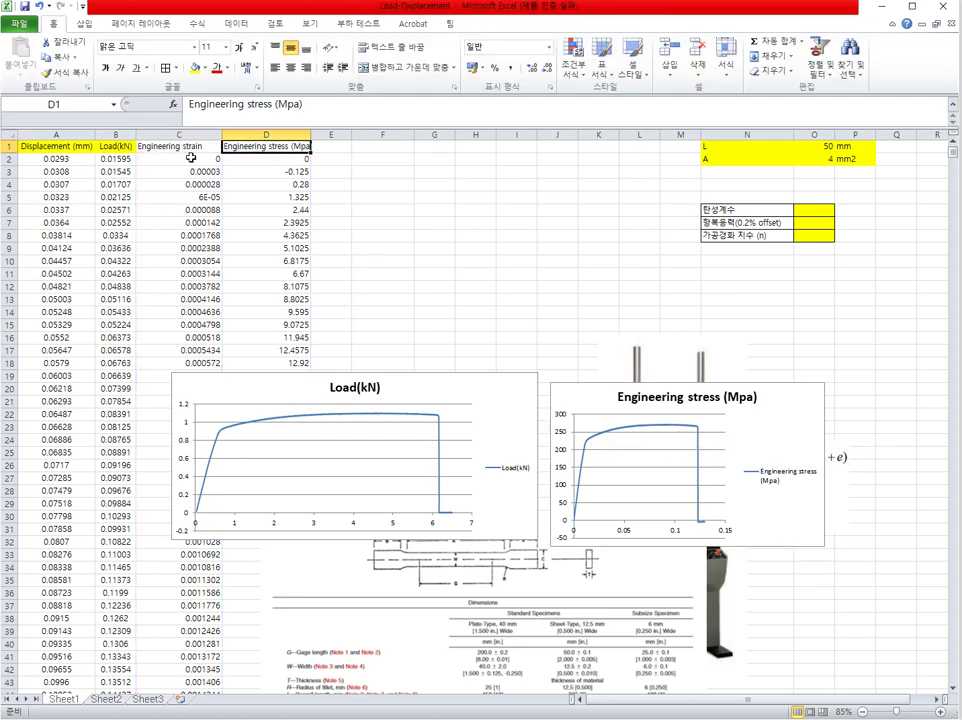
pyautogui.moveTo(200, 159); pyautogui.dragTo(279, 163)
pyautogui.click(205, 143)
pyautogui.moveTo(187, 147); pyautogui.dragTo(265, 147)
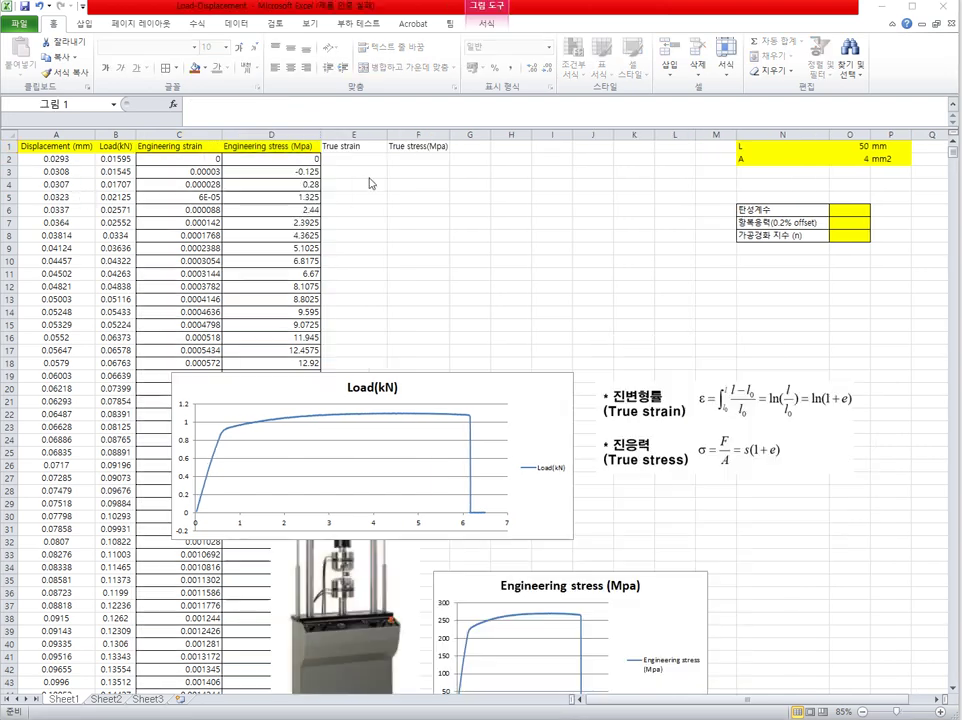
# Step: Fill the True strain and True stress(Mpa) header cells E1:F1 with yellow and center their text
pyautogui.moveTo(350, 146); pyautogui.dragTo(418, 146)
pyautogui.click(196, 67)
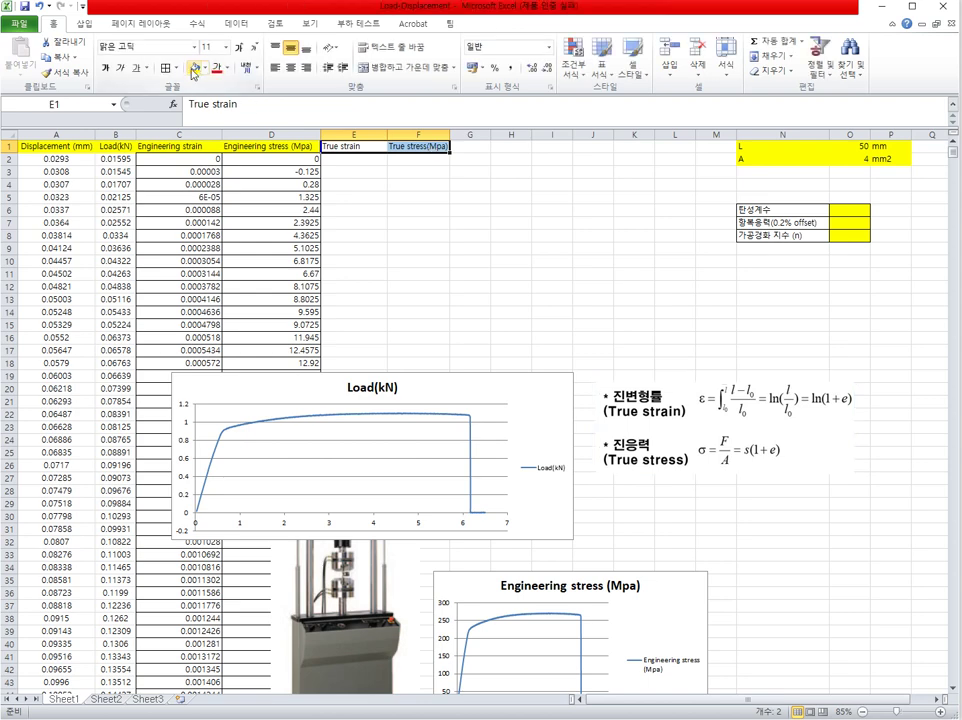
pyautogui.click(290, 68)
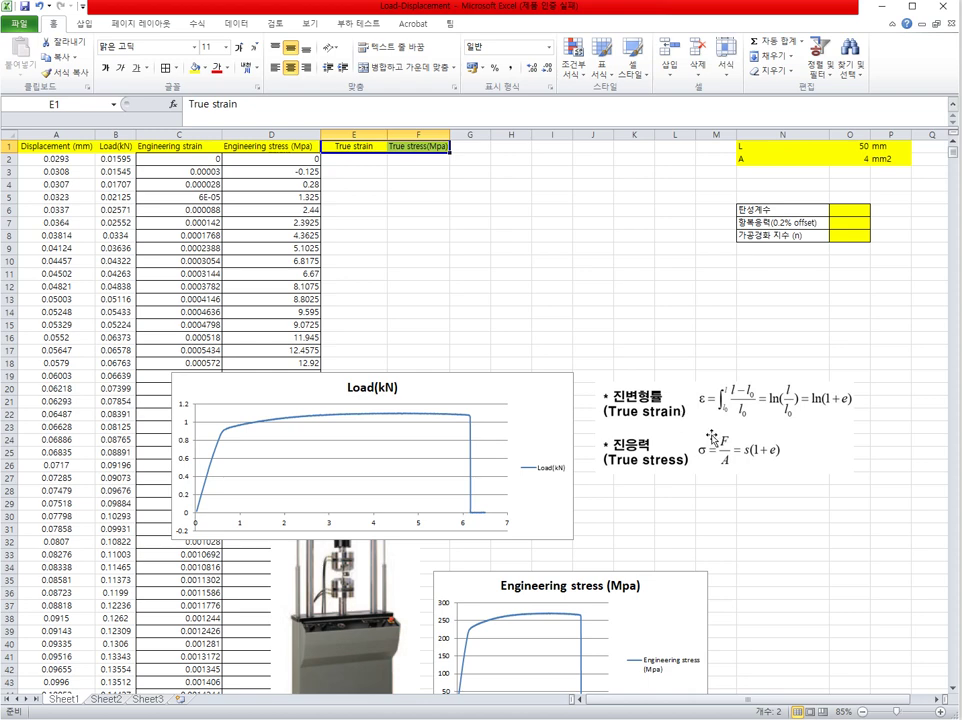
pyautogui.click(510, 222)
# Step: Calculate the first true strain value in E2 with the formula =LN(1+C2)
pyautogui.click(355, 161)
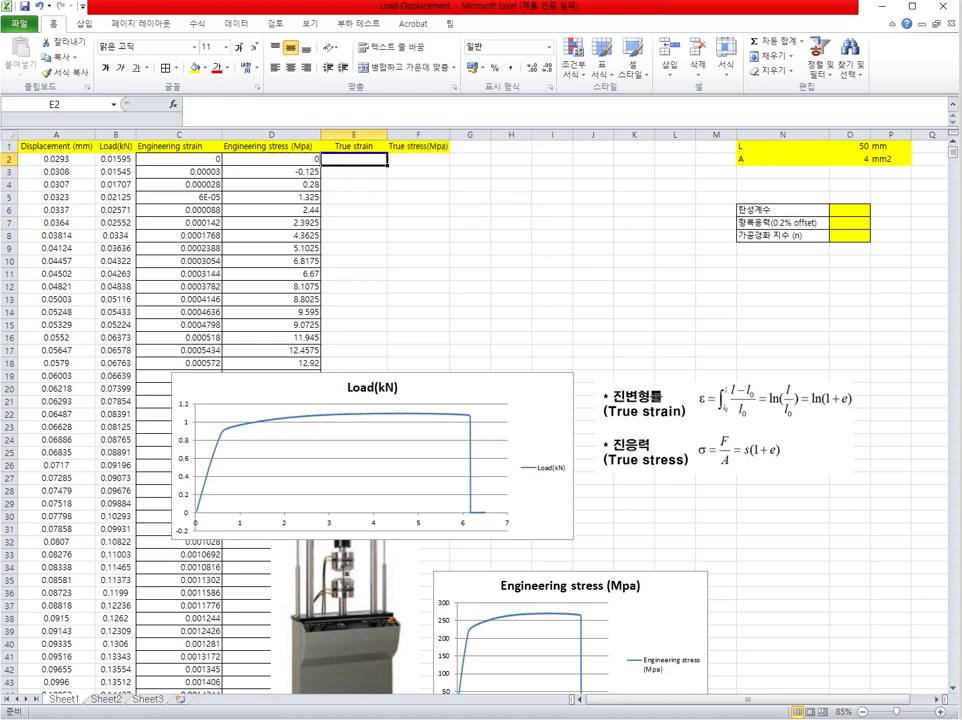
pyautogui.write('=ln(1+C2)')
pyautogui.hotkey('ctrl', 'Return')
pyautogui.click(246, 108)
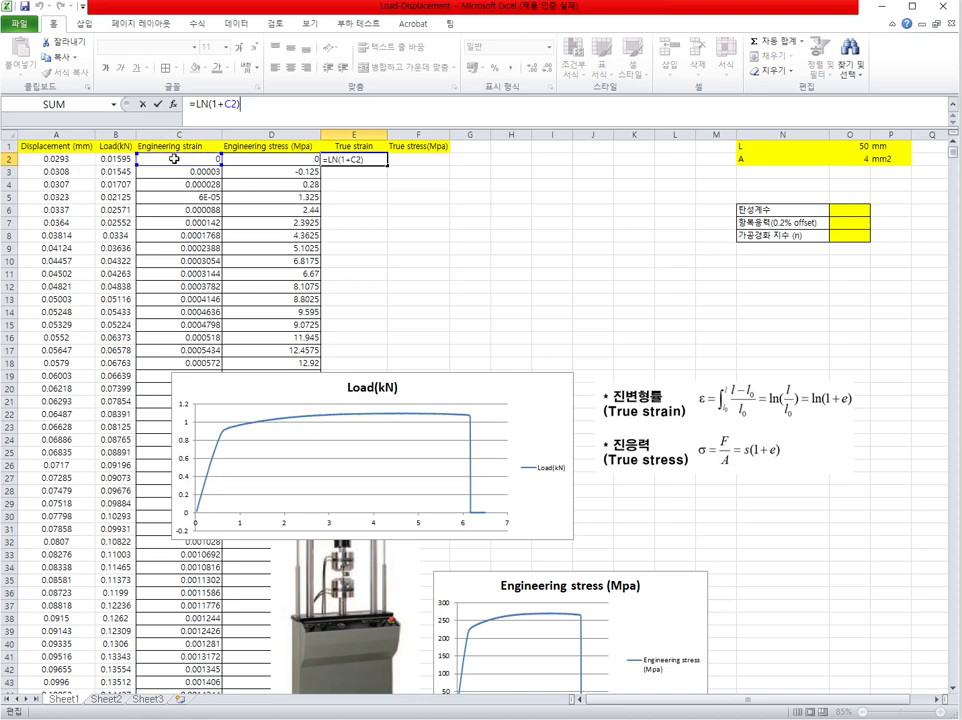
pyautogui.press('Return')
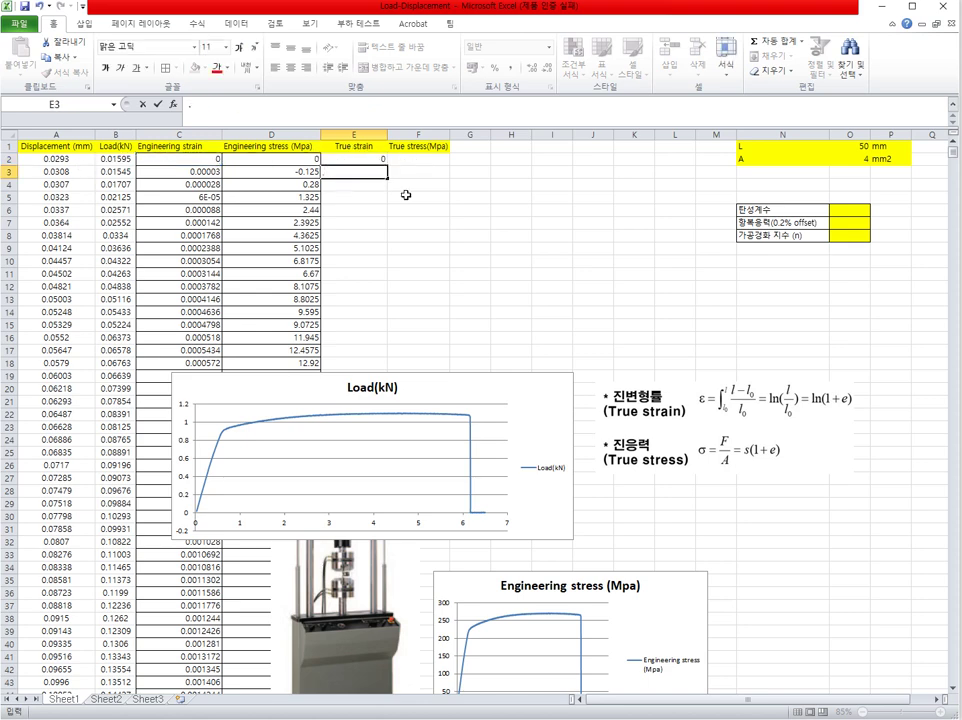
# Step: Calculate true stress in F2 with =D2*(1+C2) and fill both E2 and F2 down their columns
pyautogui.click(418, 163)
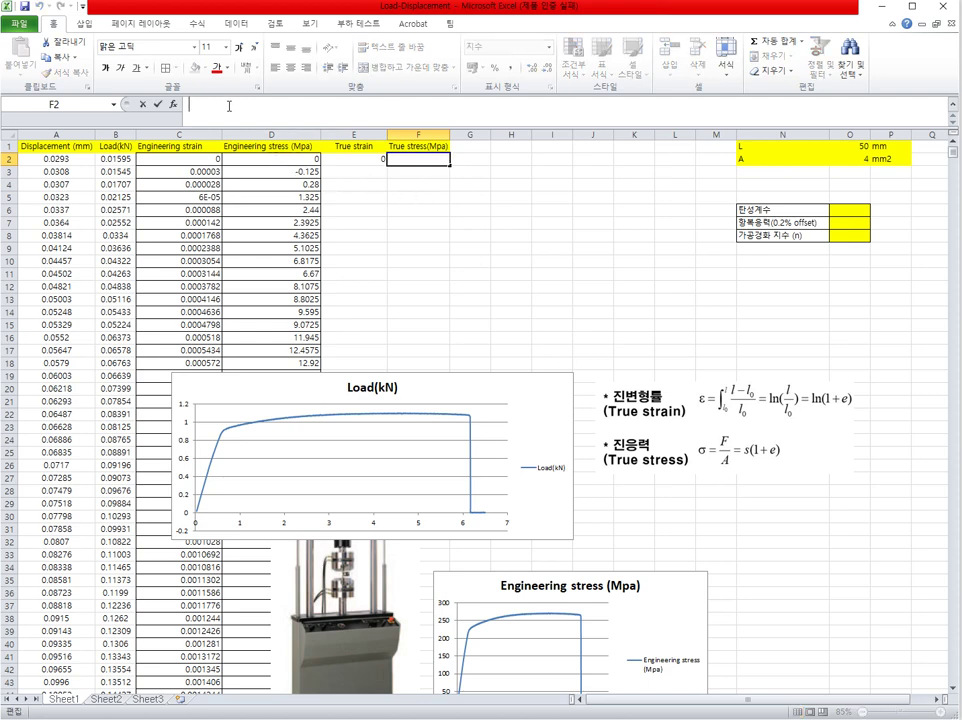
pyautogui.write('=')
pyautogui.click(277, 161)
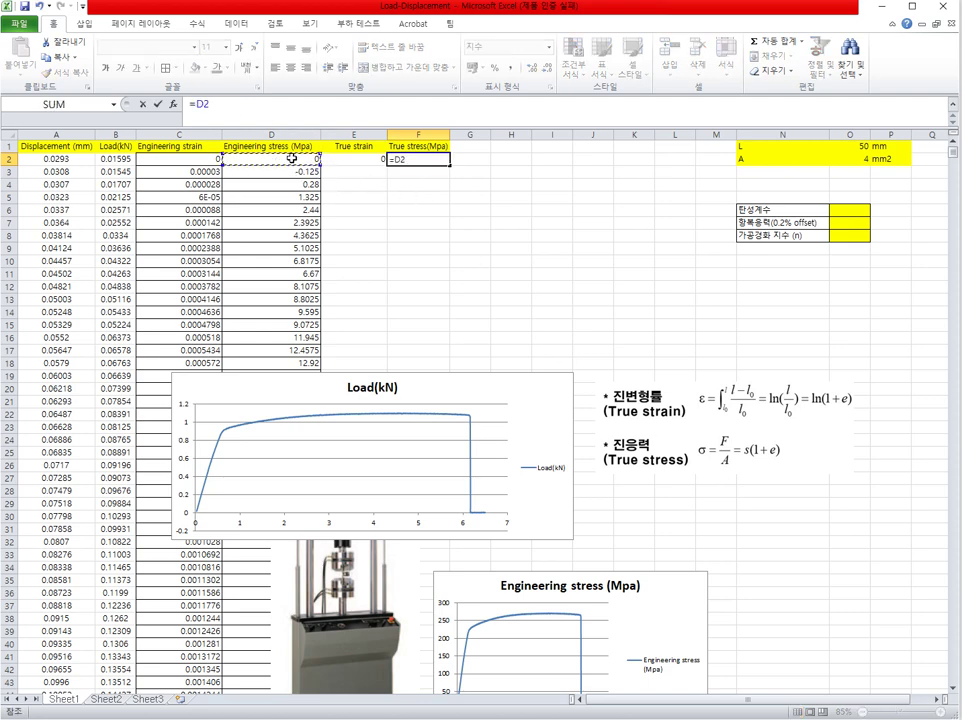
pyautogui.write('*(1+')
pyautogui.click(216, 158)
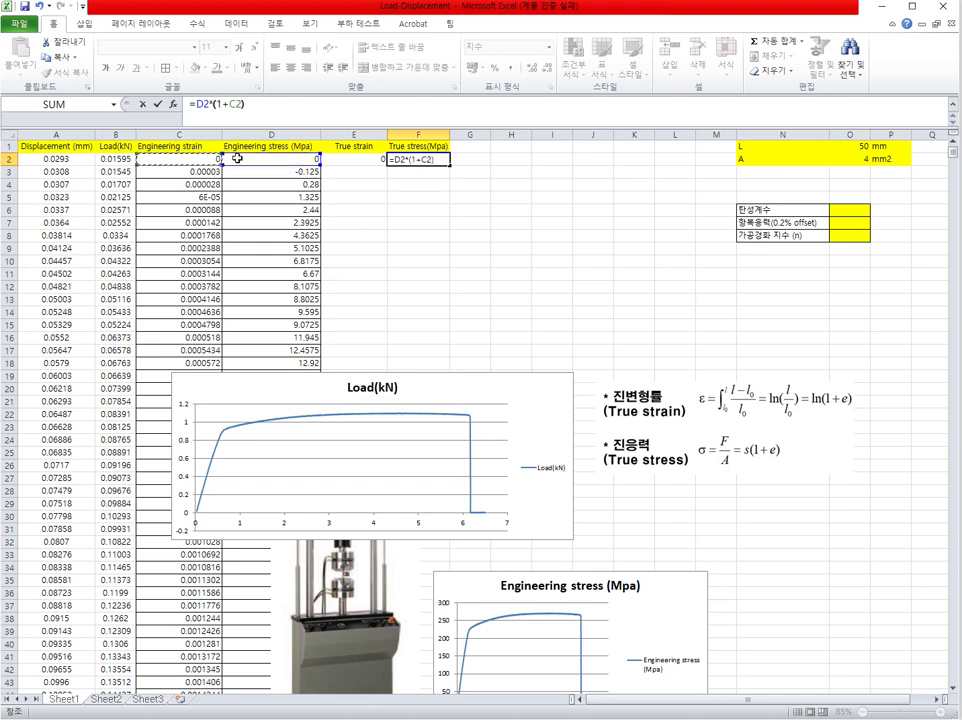
pyautogui.write(')')
pyautogui.press('Return')
pyautogui.moveTo(341, 160); pyautogui.dragTo(440, 160)
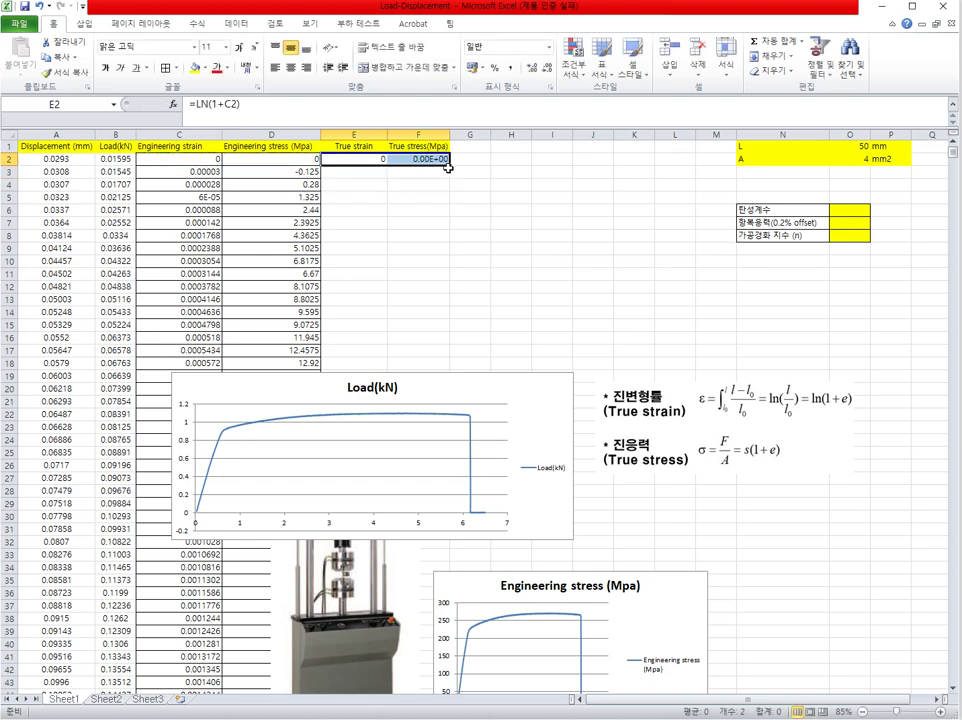
pyautogui.doubleClick(449, 165)
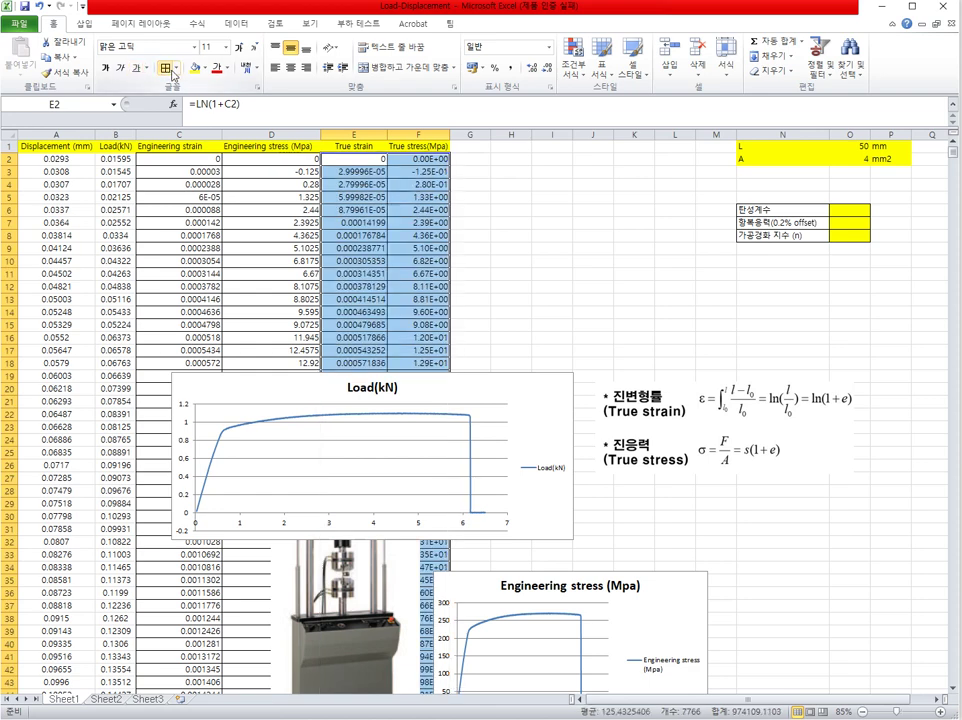
pyautogui.click(84, 24)
pyautogui.click(408, 45)
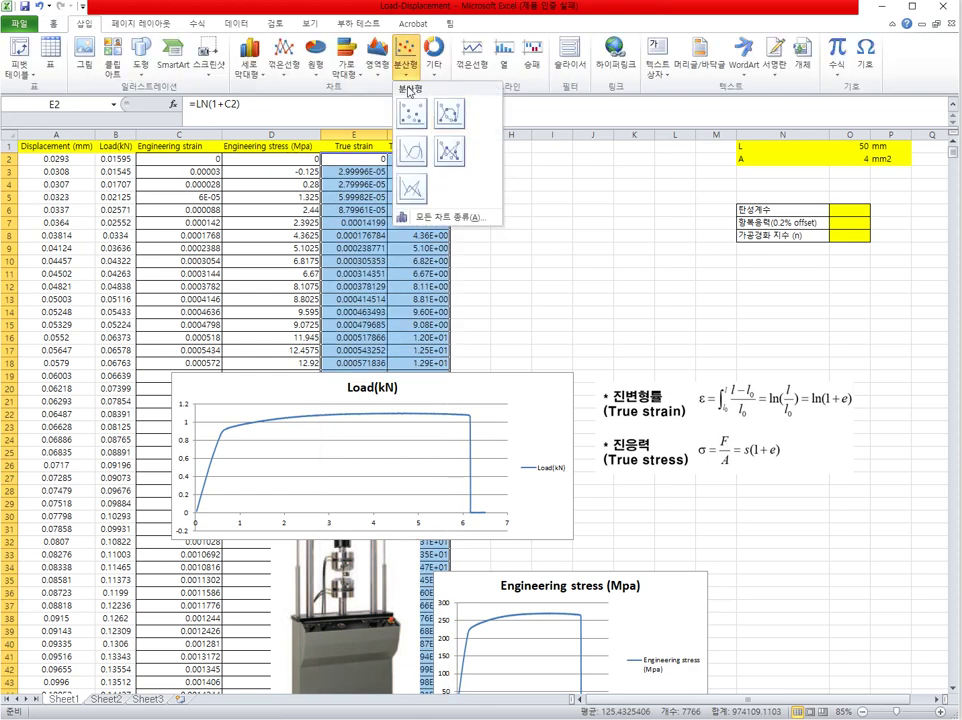
pyautogui.click(447, 155)
pyautogui.moveTo(436, 334); pyautogui.dragTo(658, 377)
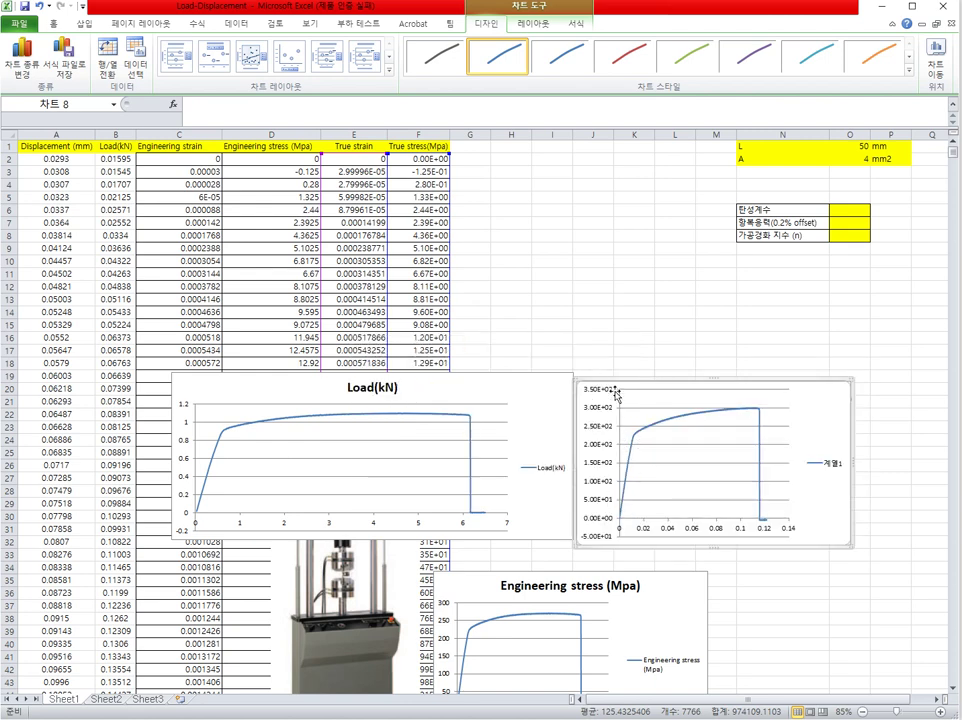
pyautogui.press('Delete')
# Step: Insert a smooth-line scatter chart of the True strain and True stress(Mpa) columns E:F and move it over the machine picture
pyautogui.moveTo(353, 134); pyautogui.dragTo(408, 134)
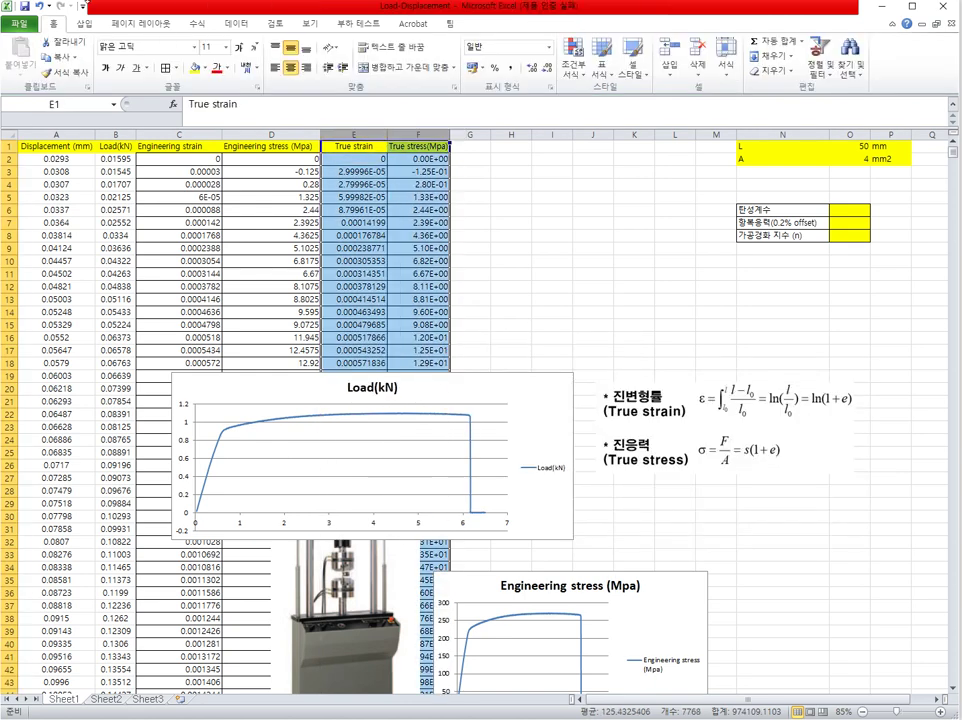
pyautogui.click(84, 24)
pyautogui.click(405, 52)
pyautogui.click(412, 150)
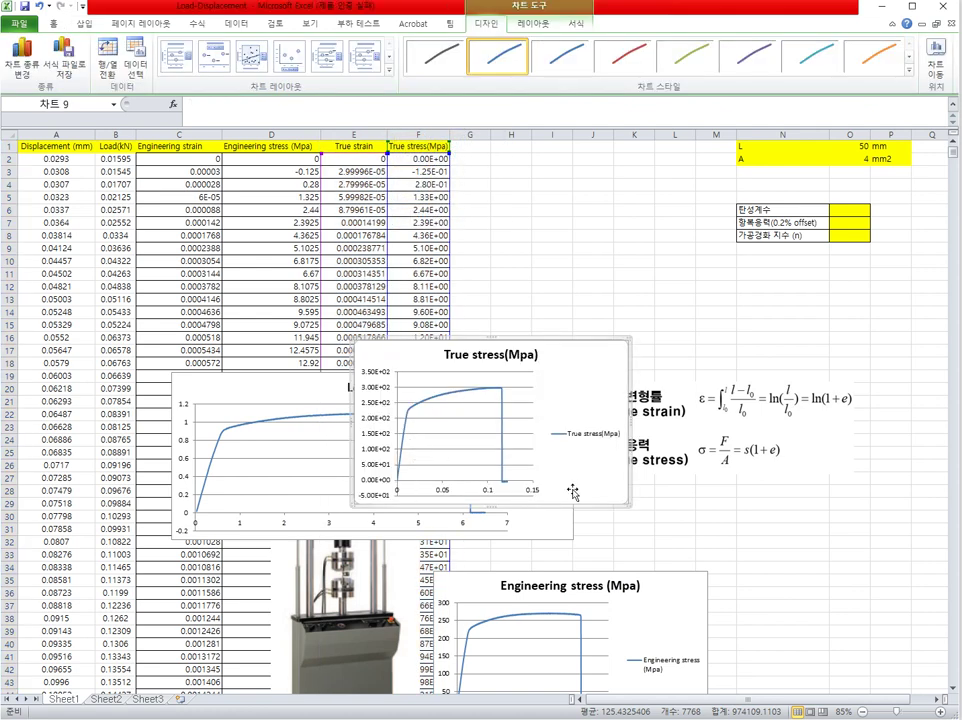
pyautogui.moveTo(404, 340); pyautogui.dragTo(293, 542)
# Step: Delete the Load(kN) chart and the Engineering stress (Mpa) chart
pyautogui.click(482, 370)
pyautogui.press('Delete')
pyautogui.click(666, 575)
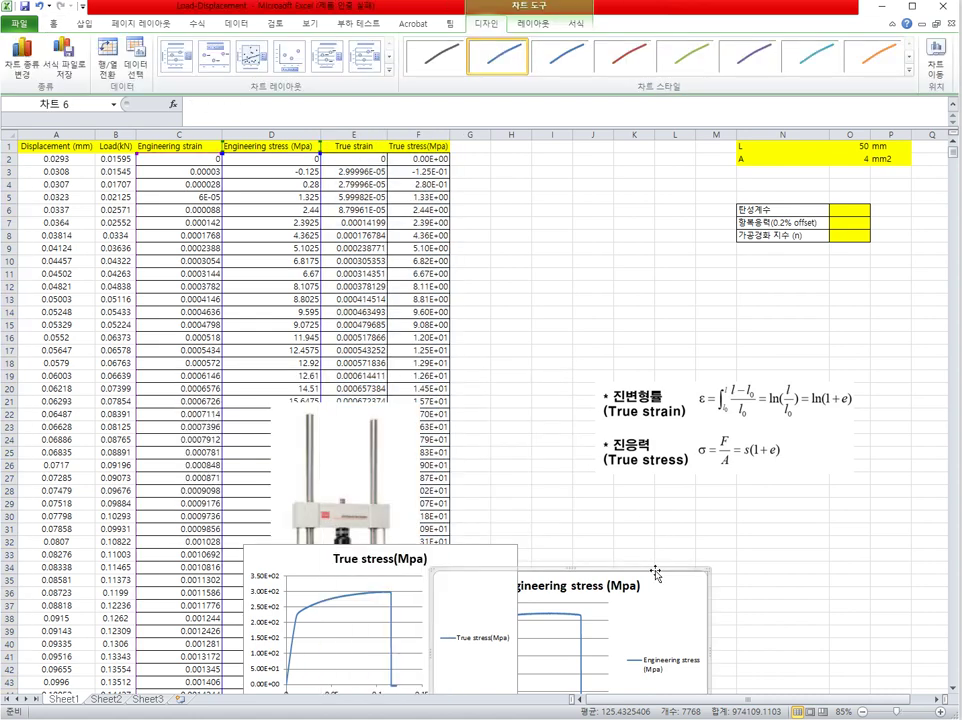
pyautogui.press('Delete')
# Step: Move the True stress(Mpa) chart beside the data columns and shift the testing machine picture down to about row 34
pyautogui.click(484, 551)
pyautogui.moveTo(476, 543); pyautogui.dragTo(494, 462)
pyautogui.moveTo(303, 482); pyautogui.dragTo(327, 613)
pyautogui.scroll(1, 718, 260)
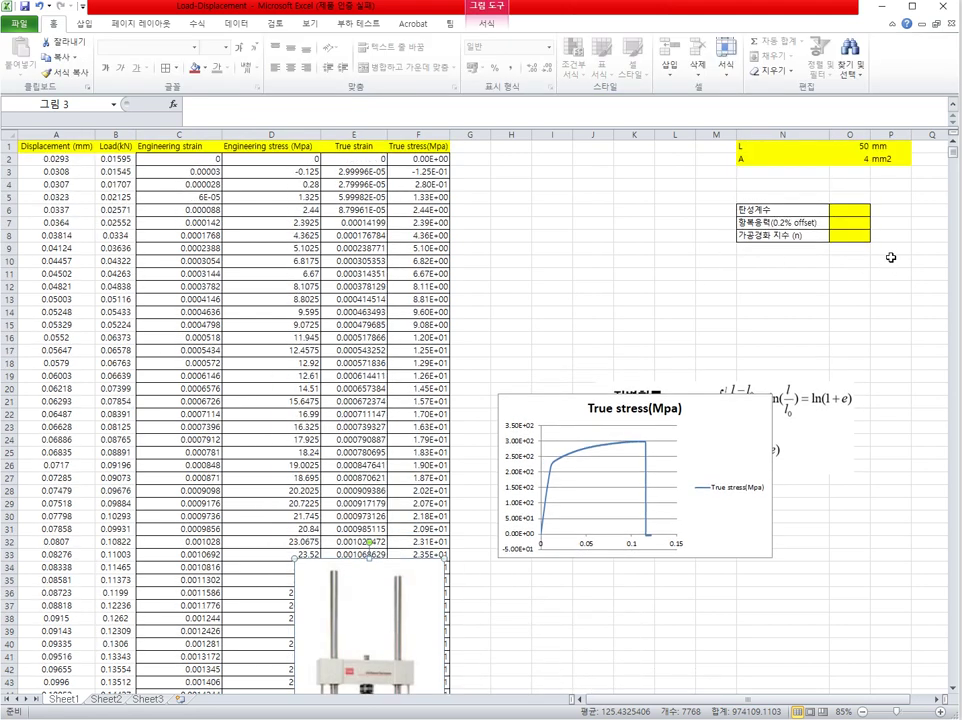
# Step: Enlarge the True stress(Mpa) chart and place it beneath the results table, covering about G15 to Q41
pyautogui.click(860, 212)
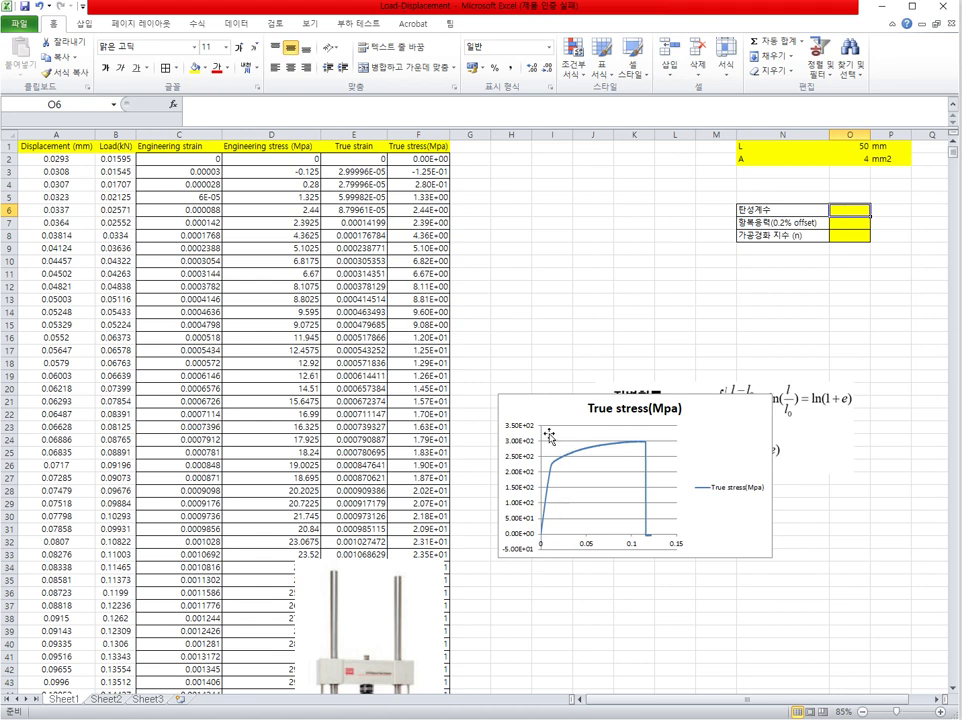
pyautogui.click(531, 395)
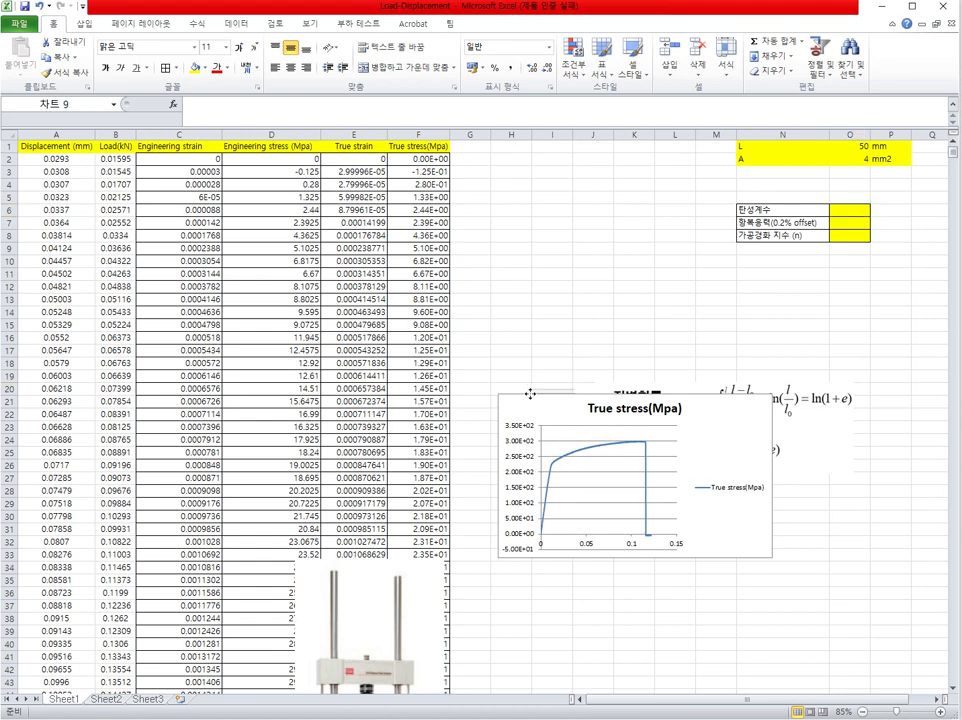
pyautogui.moveTo(531, 395); pyautogui.dragTo(487, 291)
pyautogui.moveTo(729, 455); pyautogui.dragTo(940, 682)
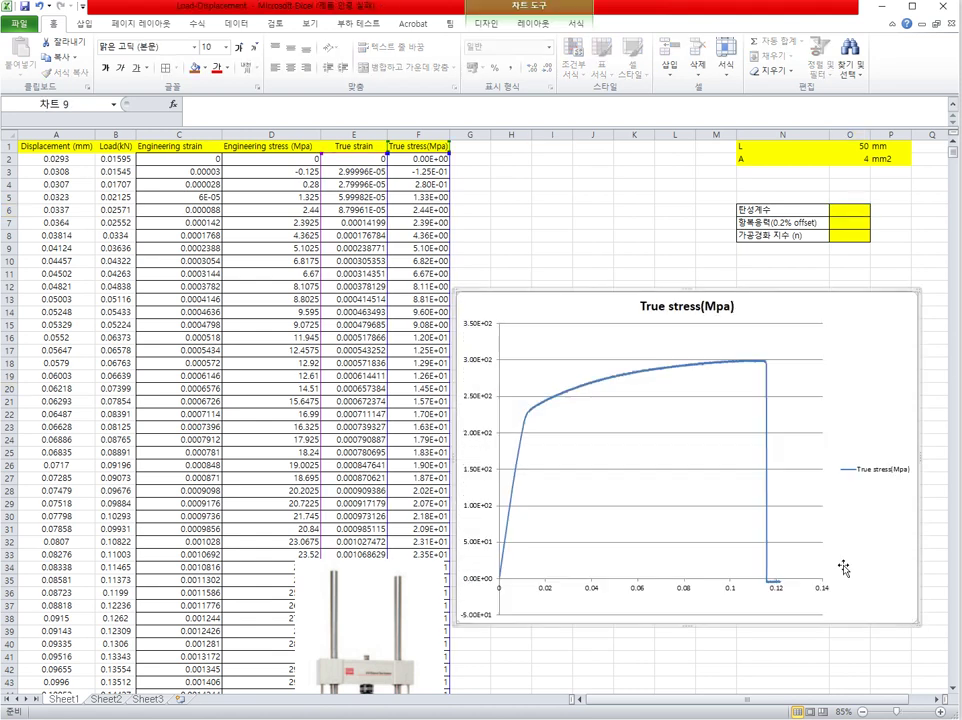
pyautogui.moveTo(550, 290); pyautogui.dragTo(563, 390)
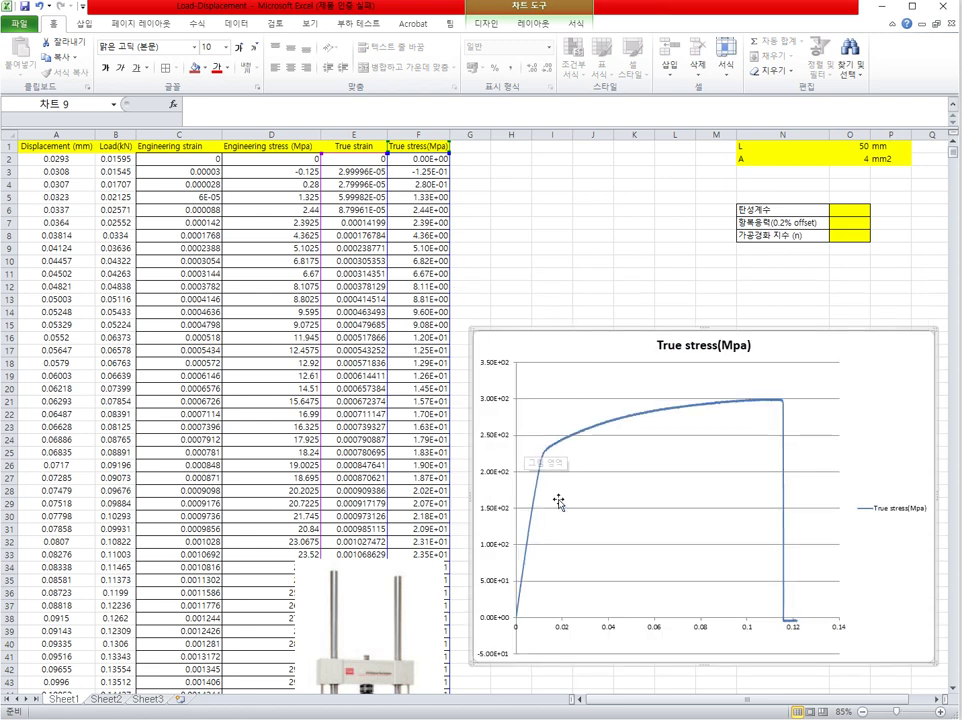
# Step: Plot the initial true stress-strain range E2:F288 as a smooth-line scatter chart and place it over columns D to G from row 9
pyautogui.moveTo(517, 625)
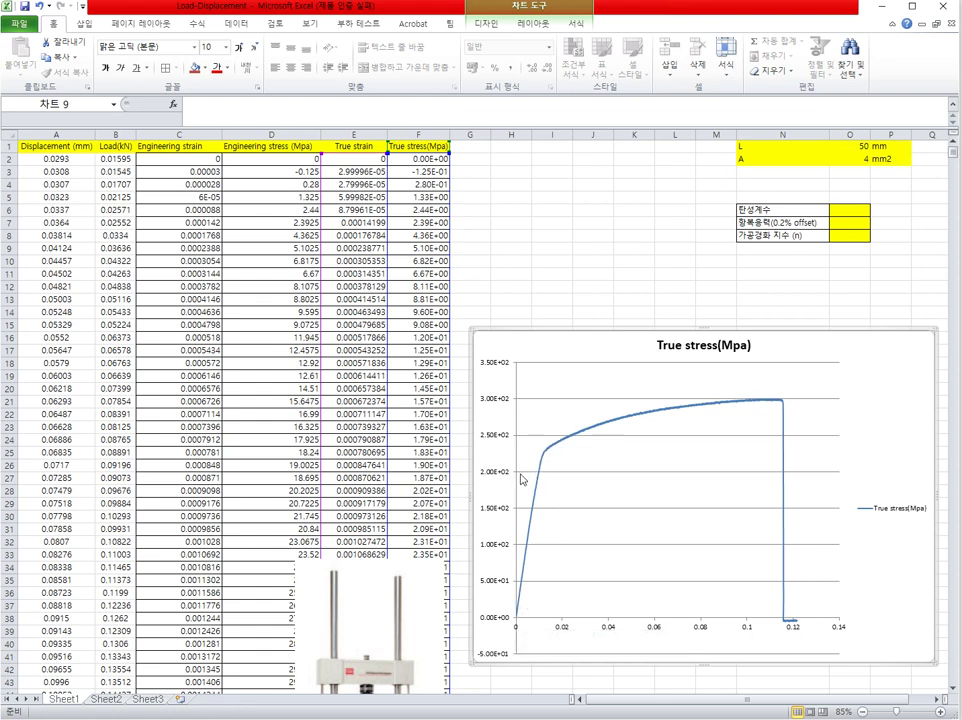
pyautogui.click(370, 184)
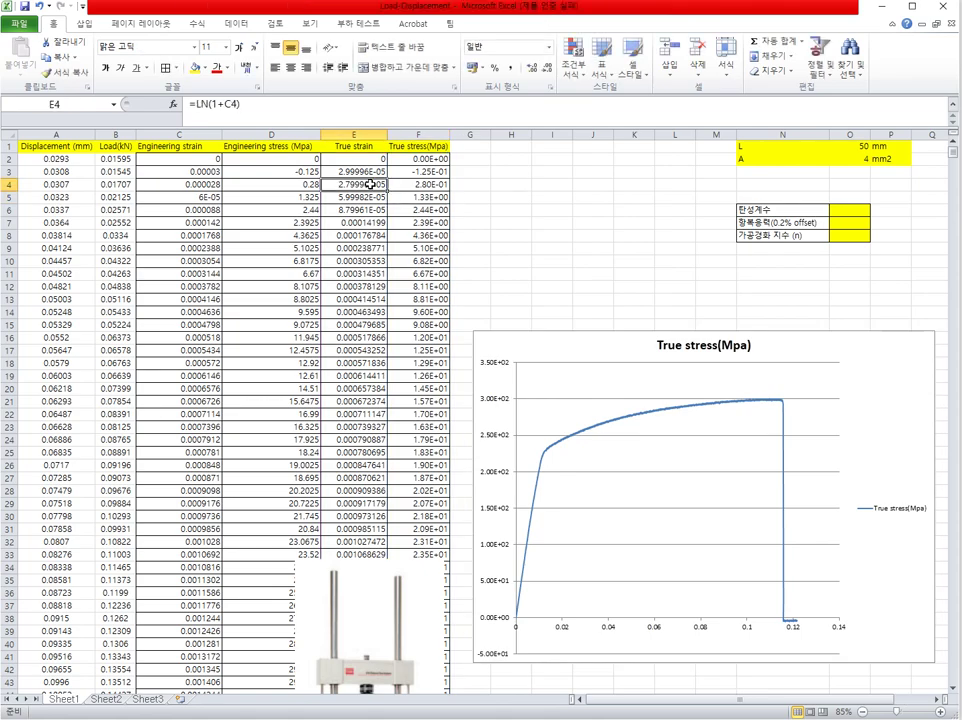
pyautogui.click(360, 159)
pyautogui.scroll(-20, 430, 480)
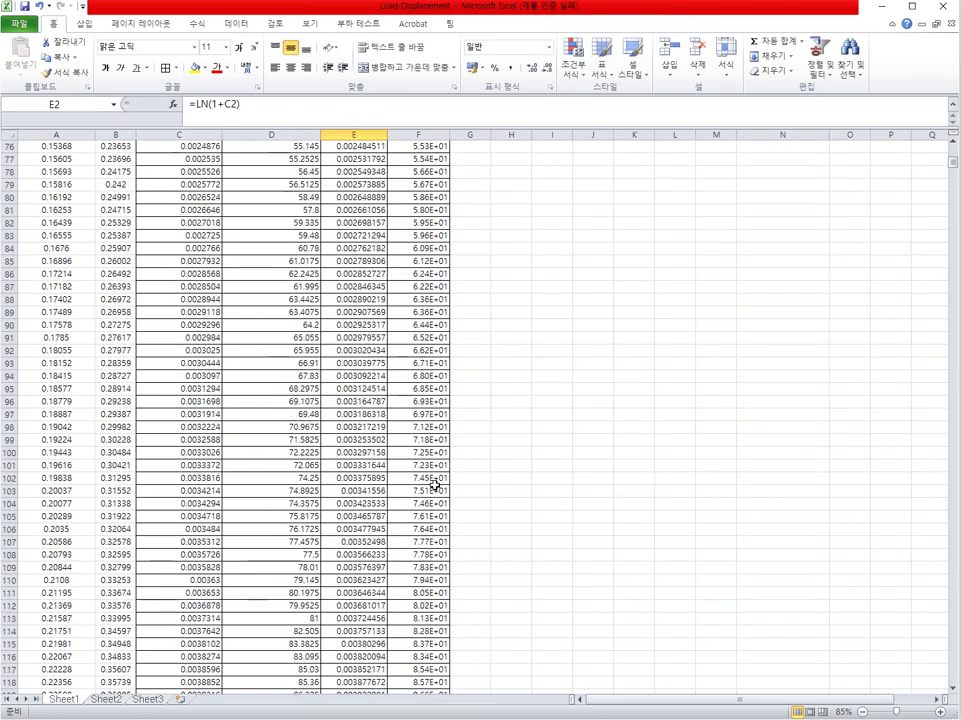
pyautogui.scroll(-20, 430, 490)
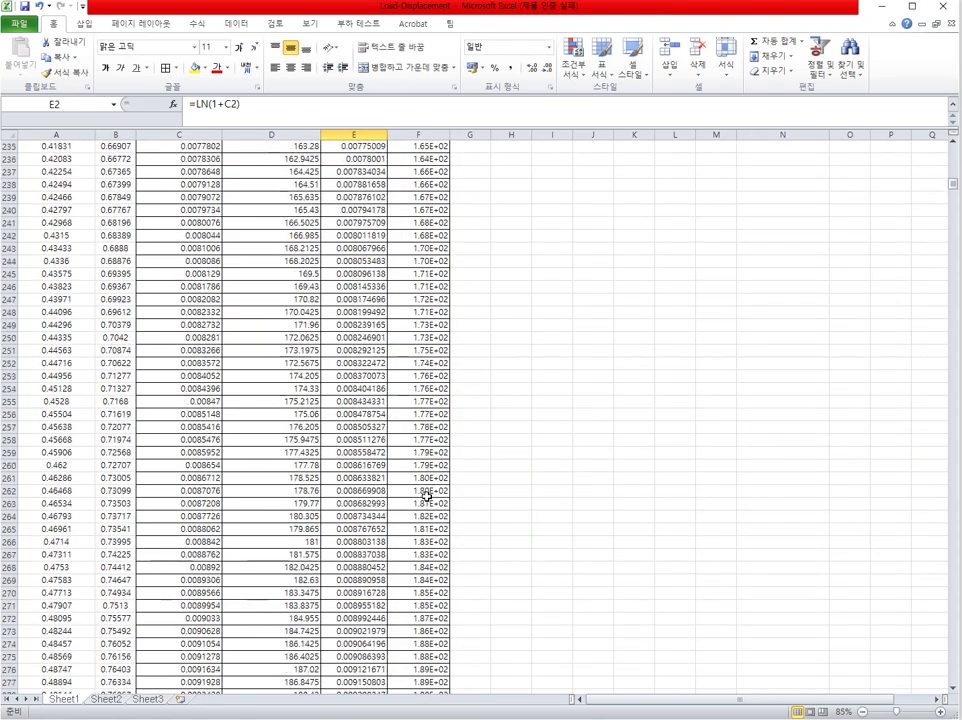
pyautogui.keyDown('shift'); pyautogui.click(420, 478); pyautogui.keyUp('shift')
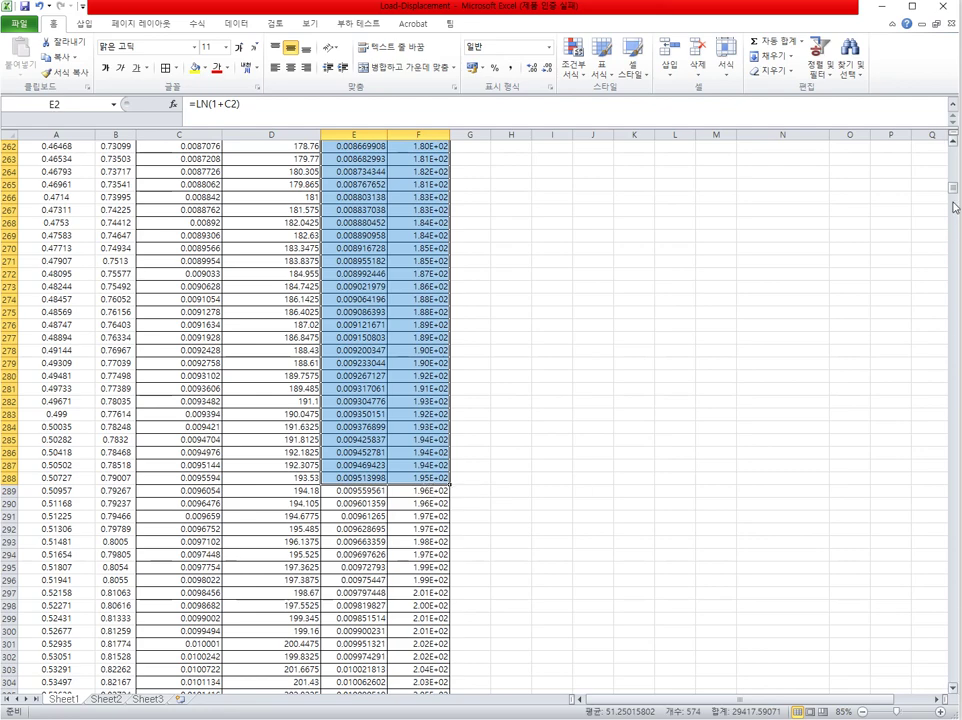
pyautogui.moveTo(955, 187); pyautogui.dragTo(948, 80)
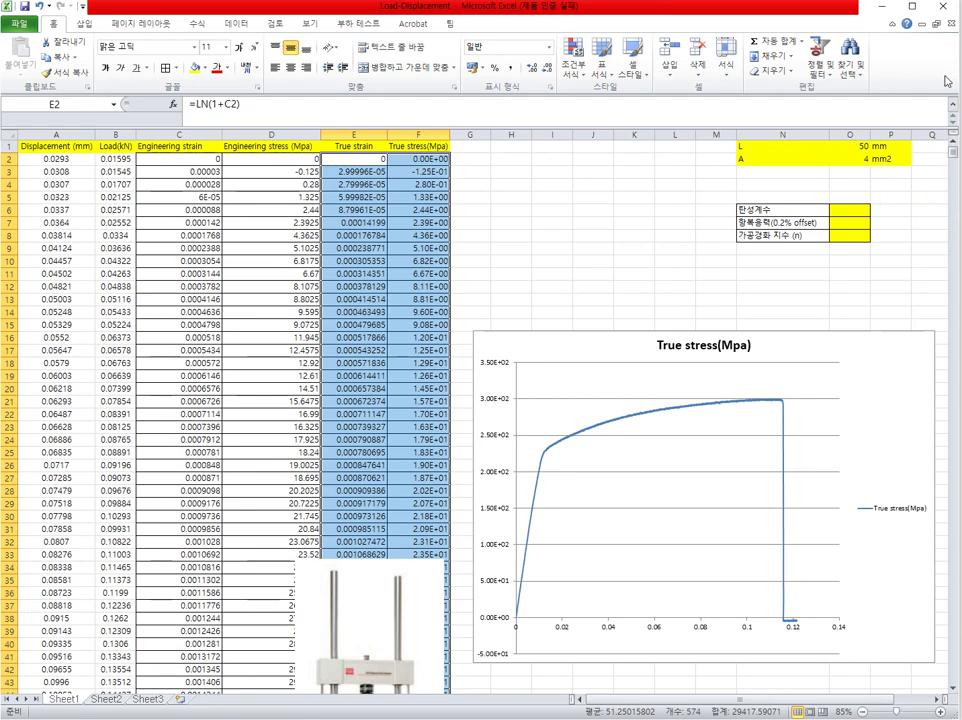
pyautogui.click(84, 23)
pyautogui.click(406, 58)
pyautogui.click(427, 168)
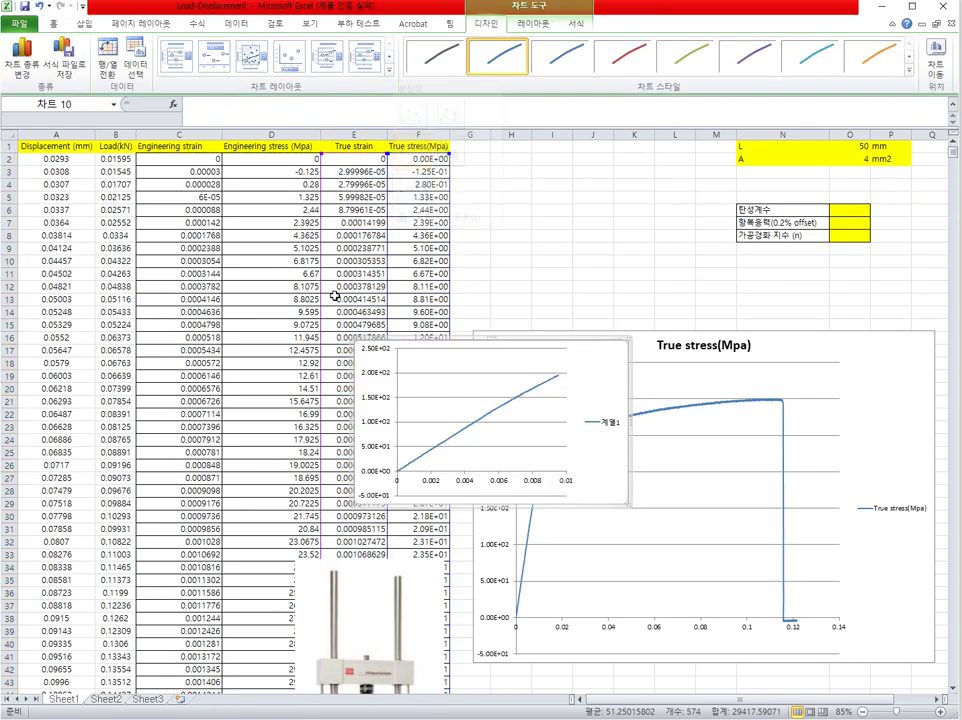
pyautogui.moveTo(444, 337); pyautogui.dragTo(313, 250)
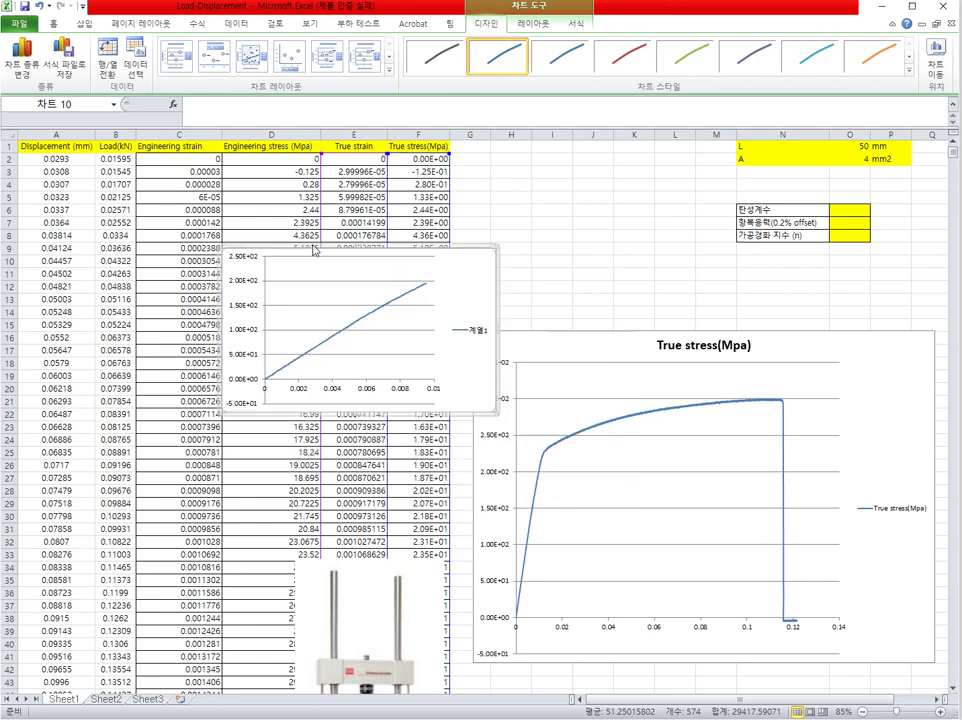
# Step: Add a linear trendline with its equation displayed to the E2:F288 series and move the equation label clear of the line
pyautogui.click(403, 291)
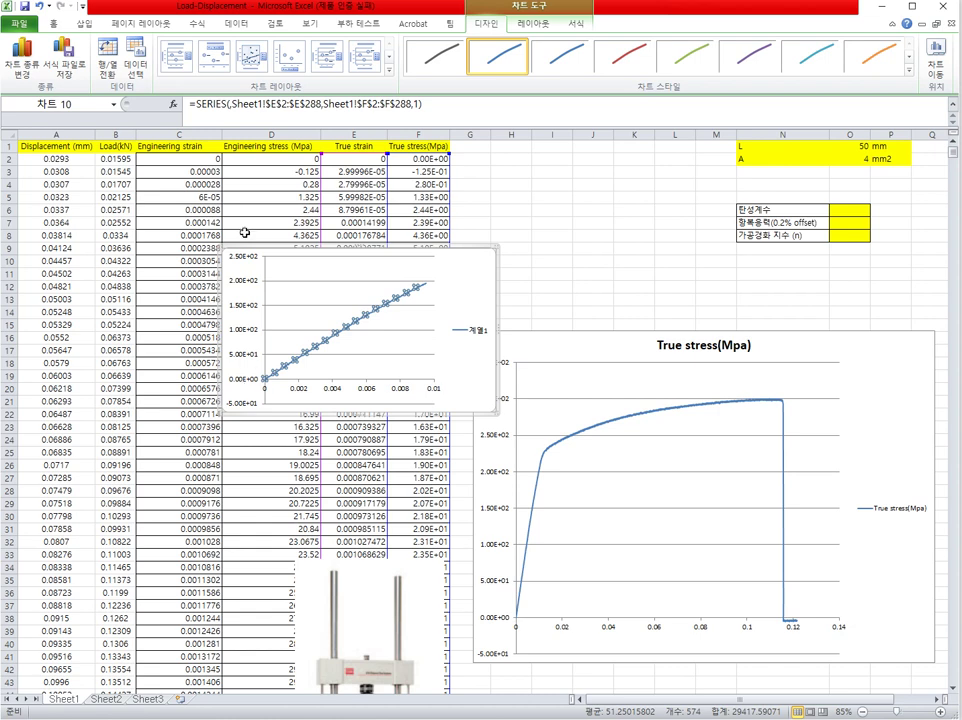
pyautogui.rightClick(407, 290)
pyautogui.click(462, 401)
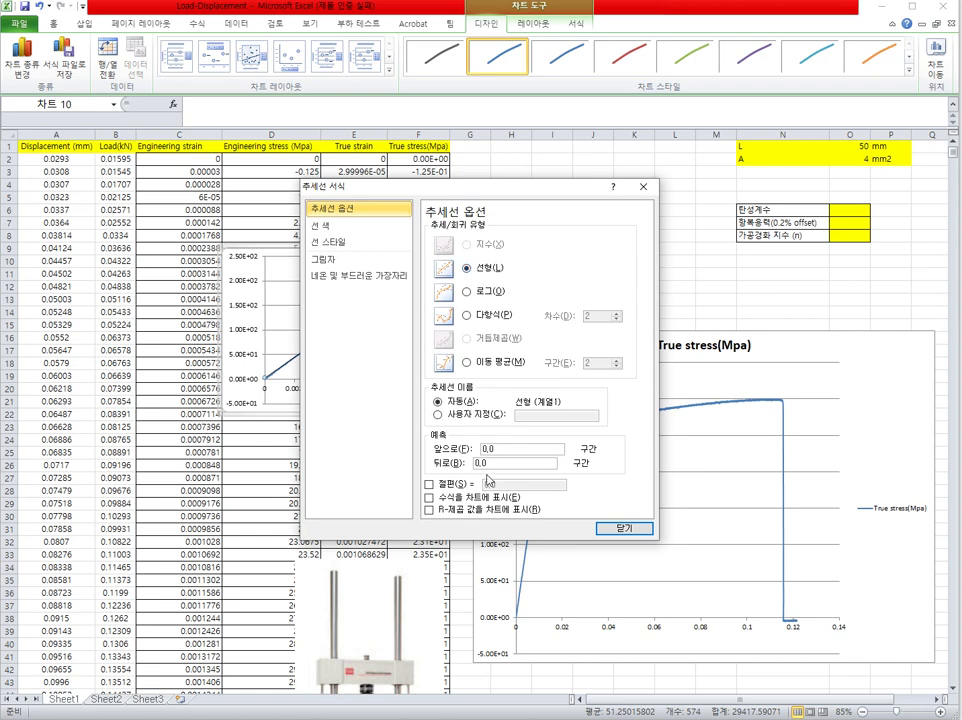
pyautogui.click(504, 498)
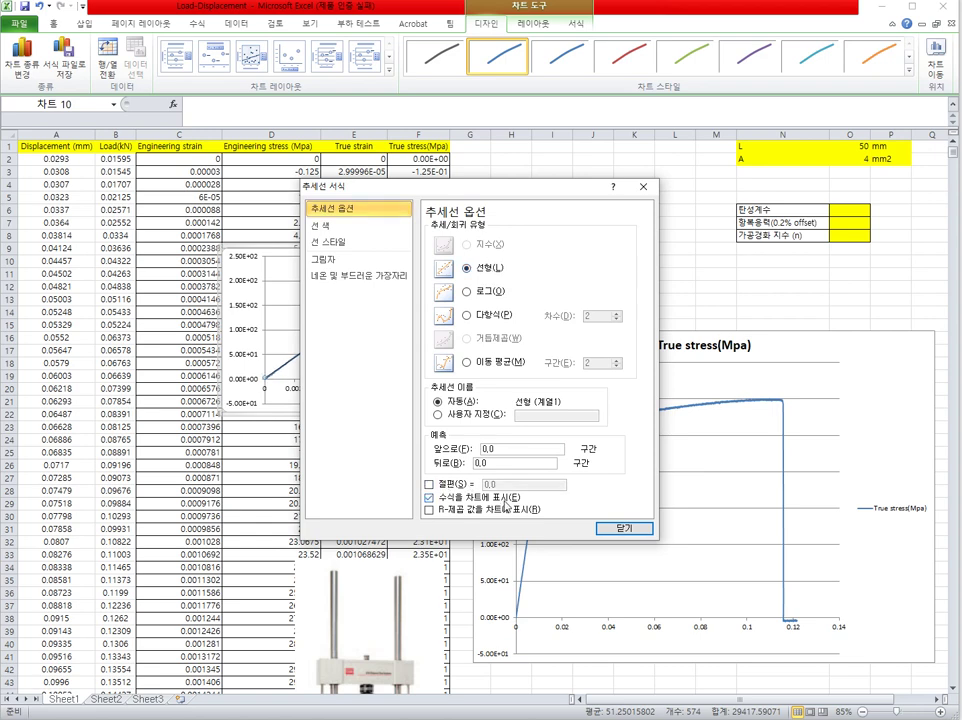
pyautogui.click(620, 528)
pyautogui.click(367, 283)
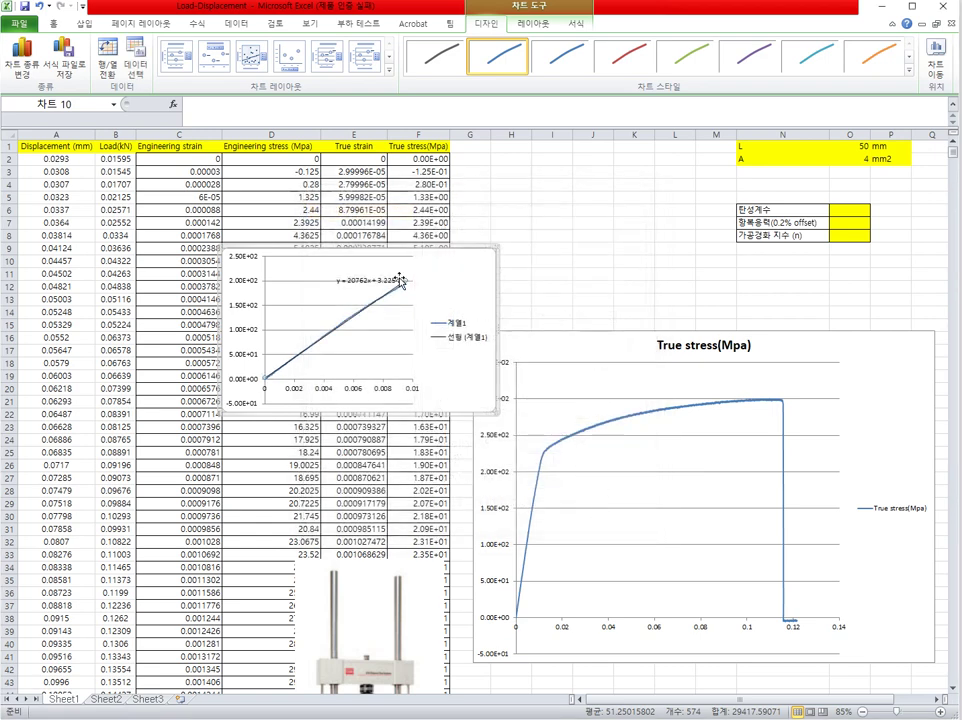
pyautogui.moveTo(367, 284); pyautogui.dragTo(288, 267)
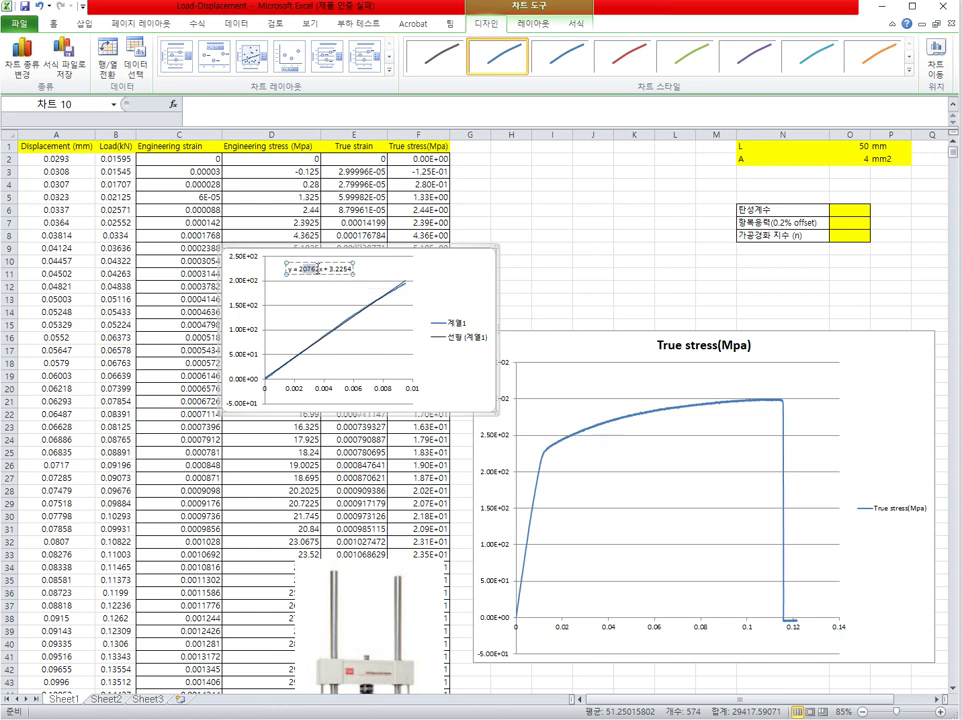
# Step: Enter the elastic modulus (탄성계수) 20.76 in O6 with the unit Gpa in P6
pyautogui.click(688, 263)
pyautogui.click(804, 225)
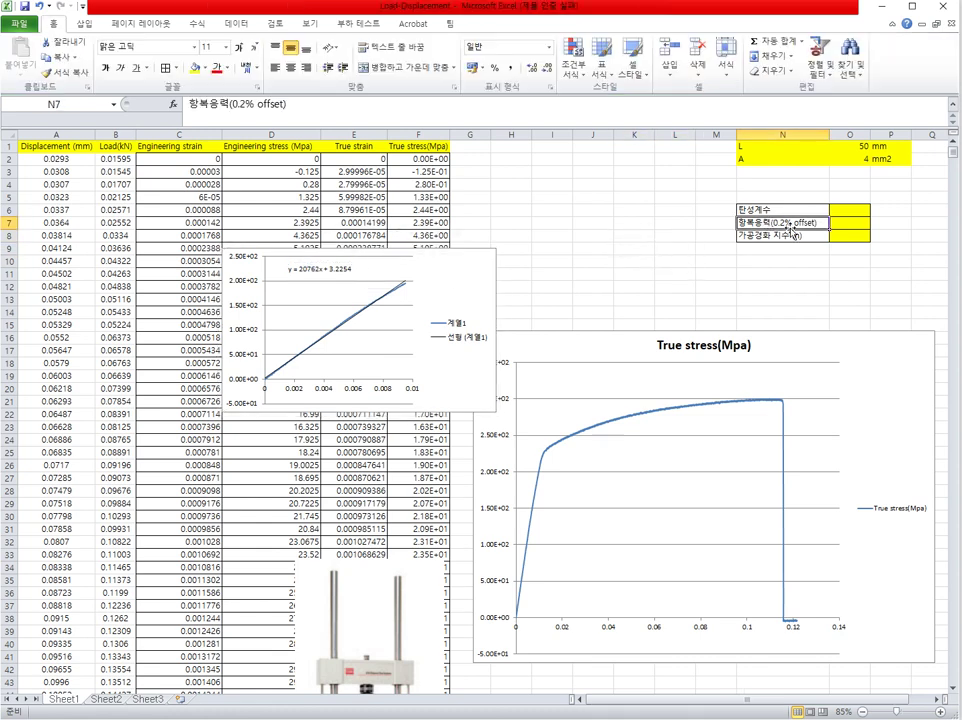
pyautogui.click(861, 212)
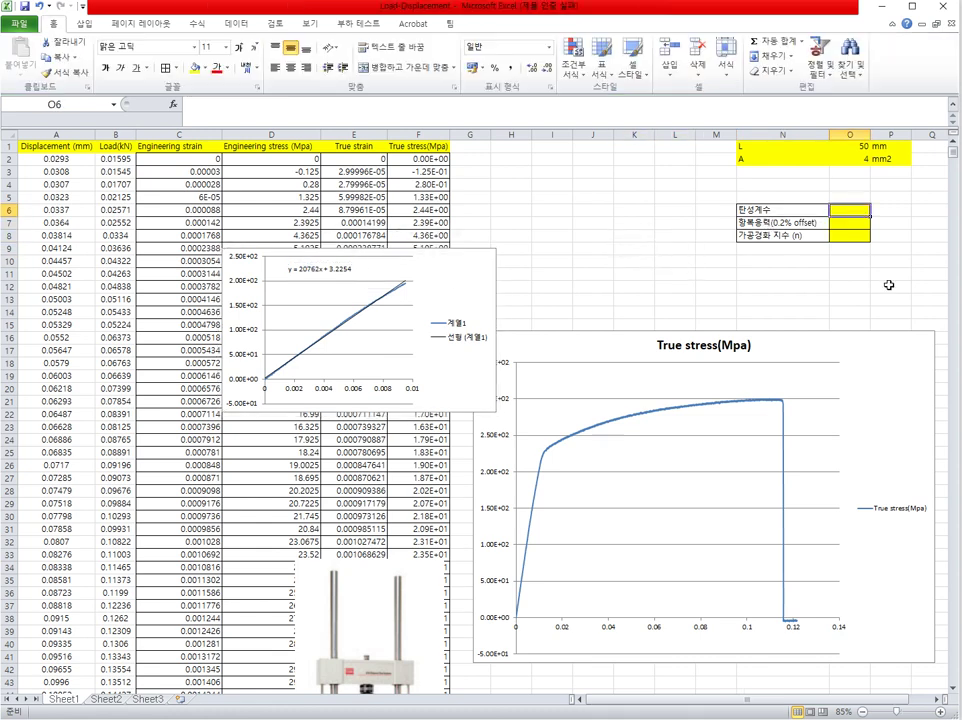
pyautogui.write('20.76')
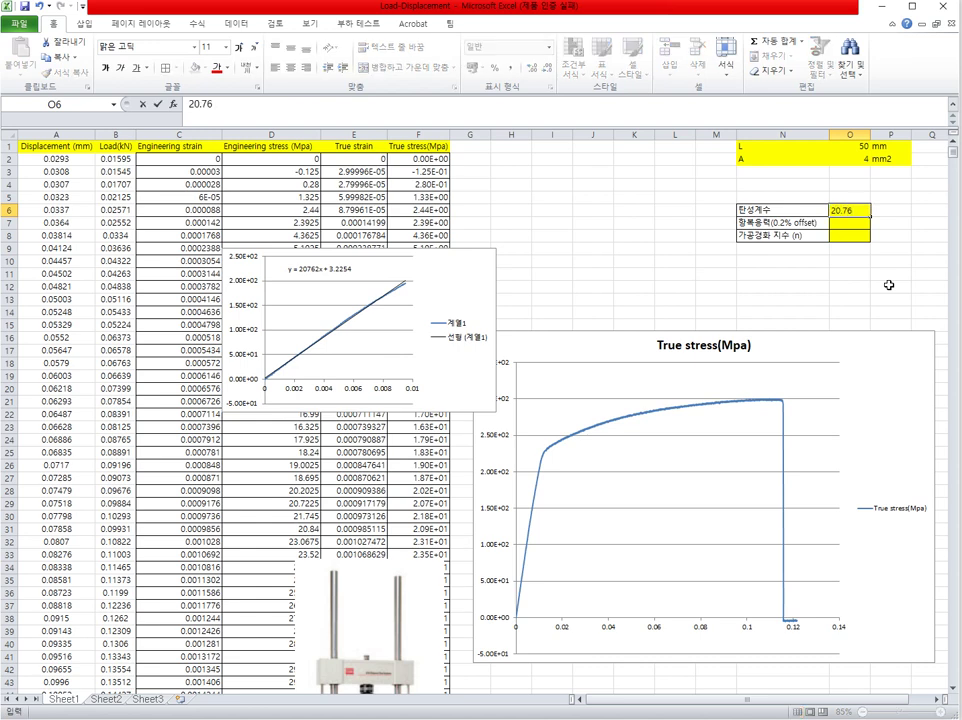
pyautogui.press('Tab')
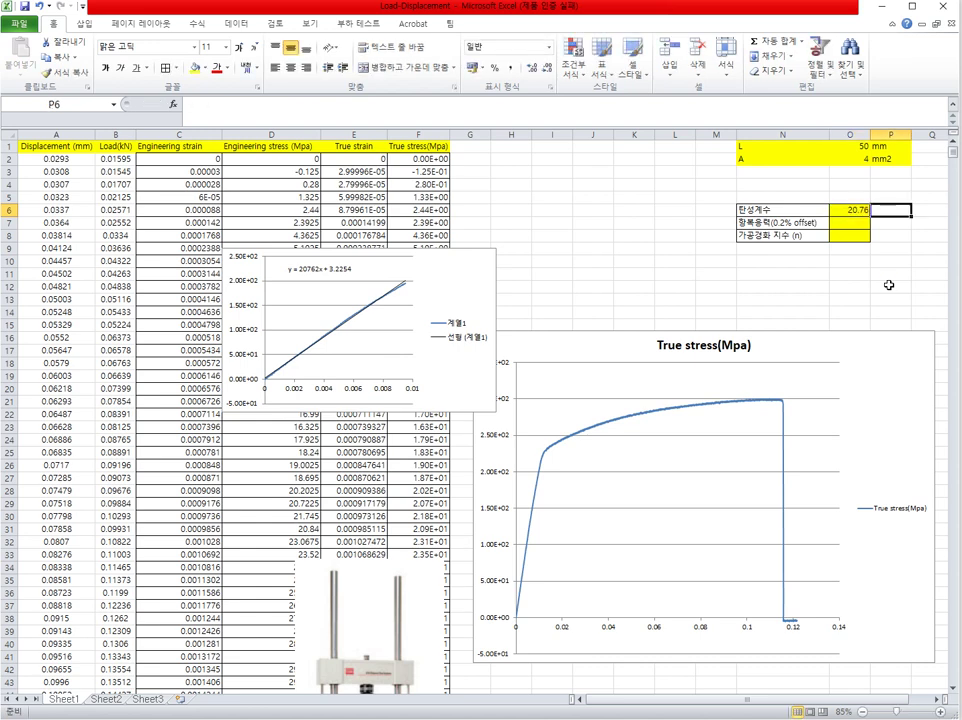
pyautogui.write('GPA')
pyautogui.press('Left')
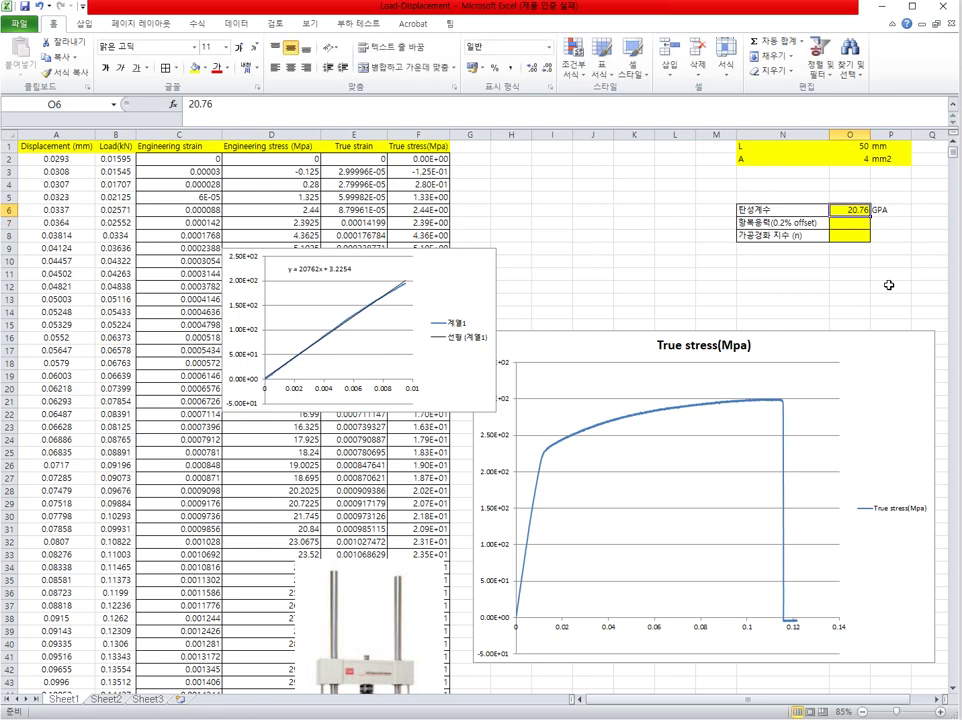
pyautogui.press('Right')
pyautogui.click(220, 102)
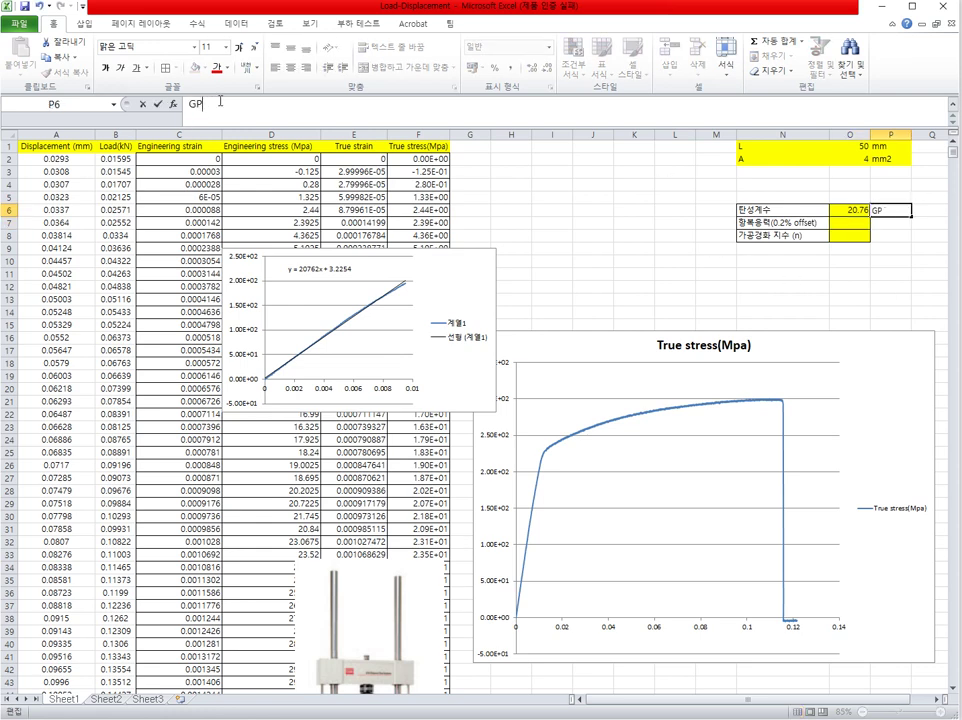
pyautogui.write('a')
pyautogui.press('Return')
pyautogui.click(892, 211)
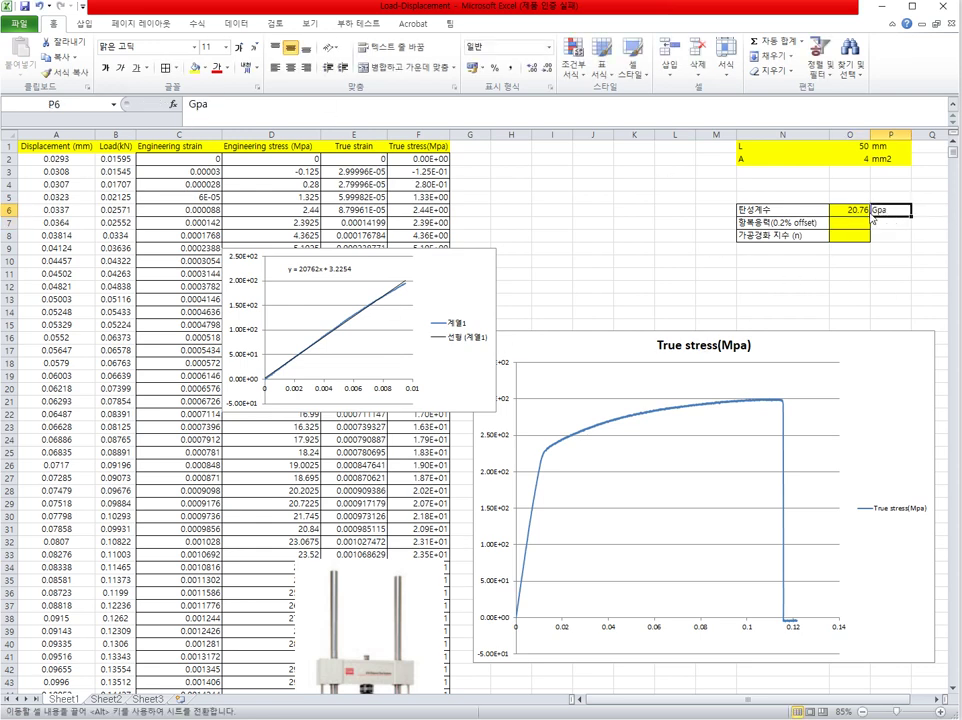
pyautogui.click(850, 210)
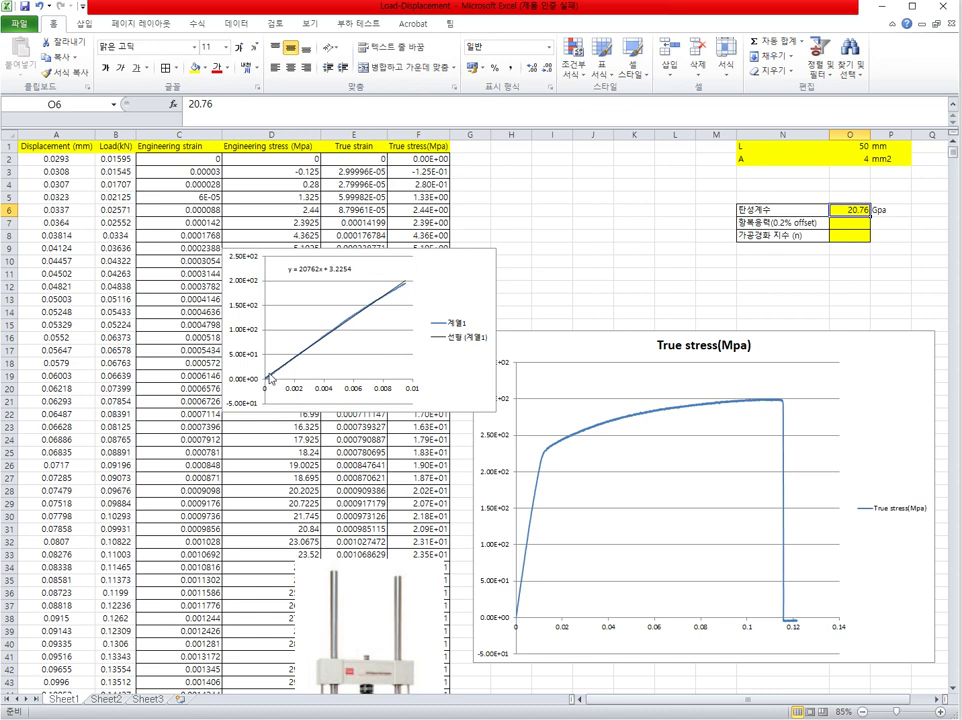
# Step: Shorten the x and y ranges of the small elastic chart's data series to E2:E246 and F2:F246
pyautogui.click(407, 288)
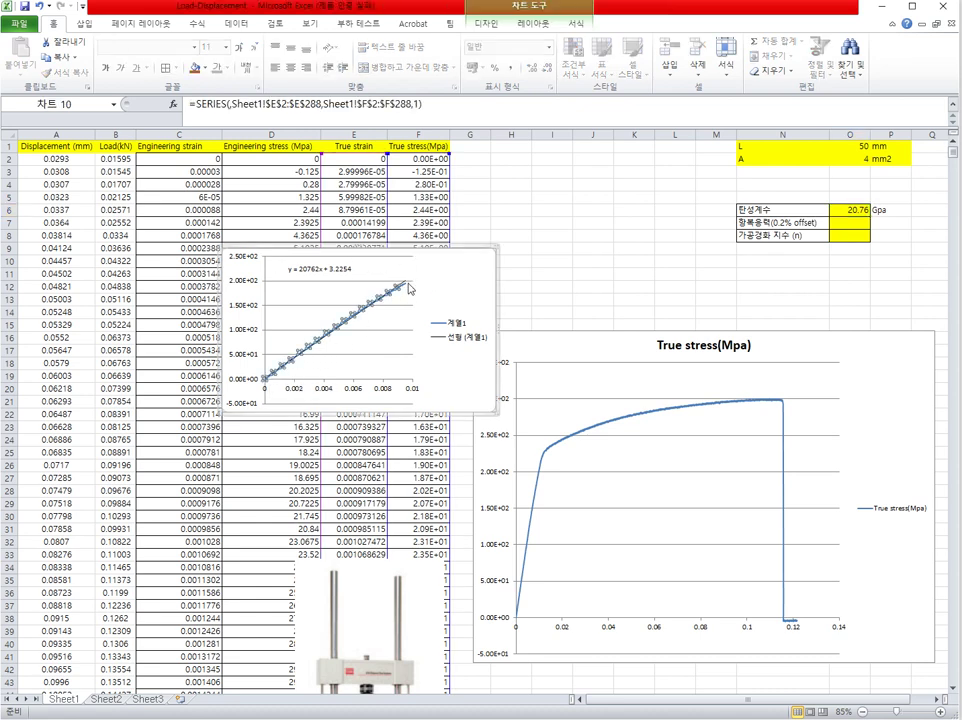
pyautogui.scroll(-20, 459, 520)
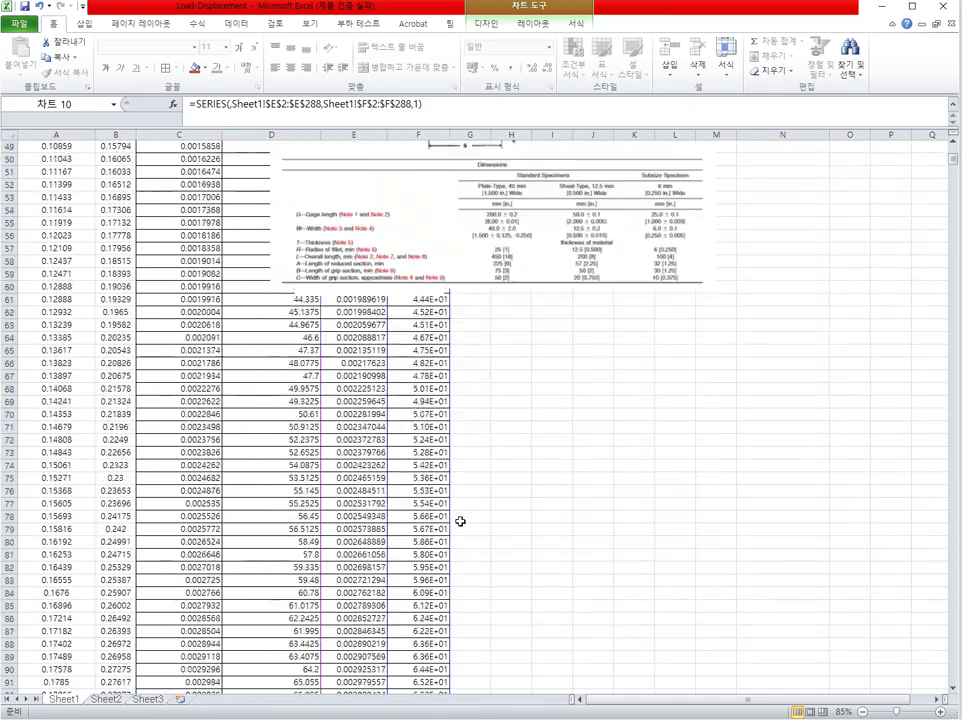
pyautogui.scroll(-20, 498, 513)
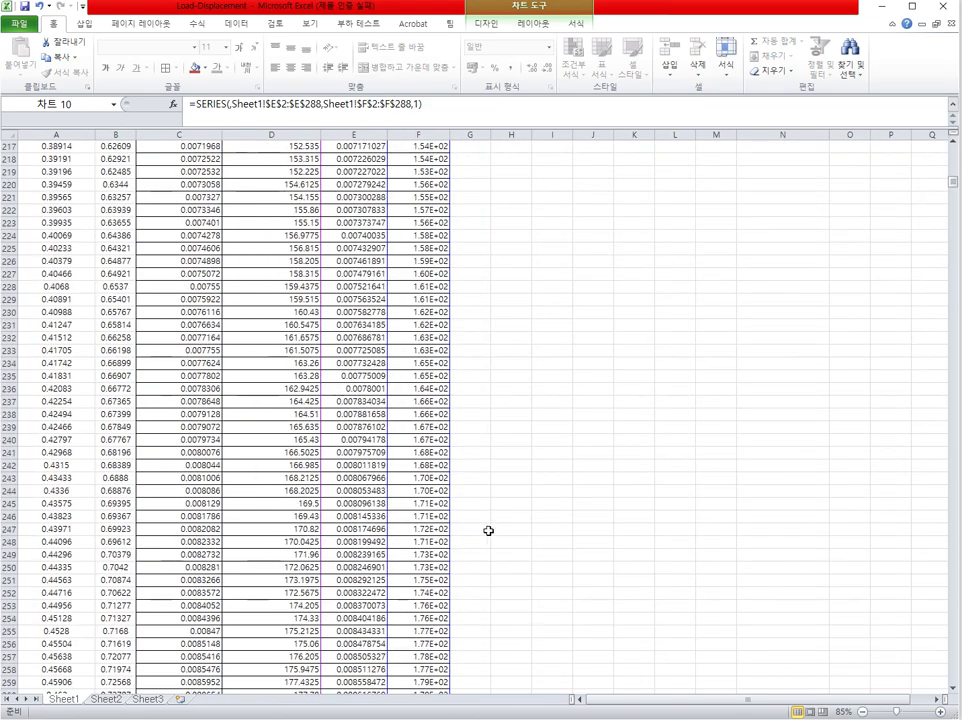
pyautogui.scroll(4, 461, 397)
pyautogui.moveTo(449, 408); pyautogui.dragTo(449, 203)
pyautogui.scroll(-5, 396, 600)
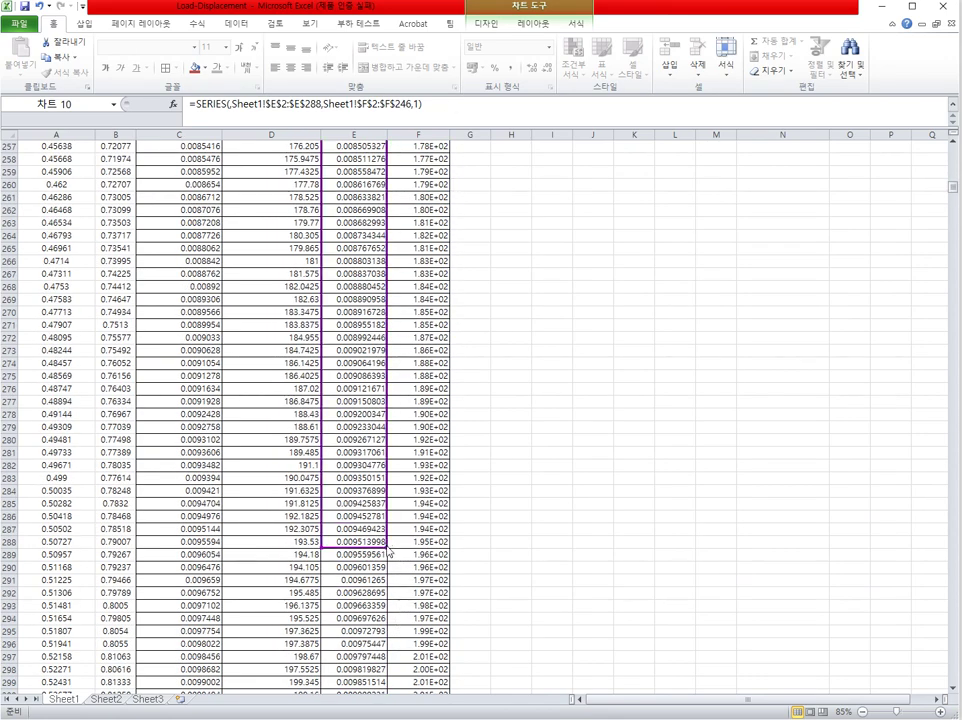
pyautogui.moveTo(389, 549); pyautogui.dragTo(380, 396)
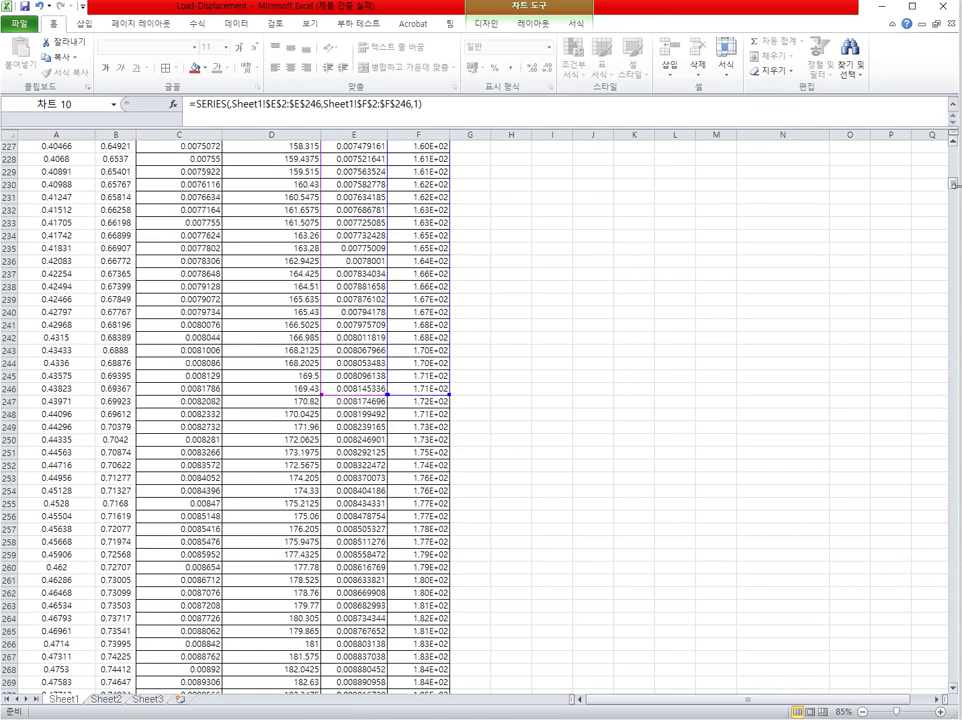
pyautogui.scroll(20, 714, 140)
pyautogui.click(593, 273)
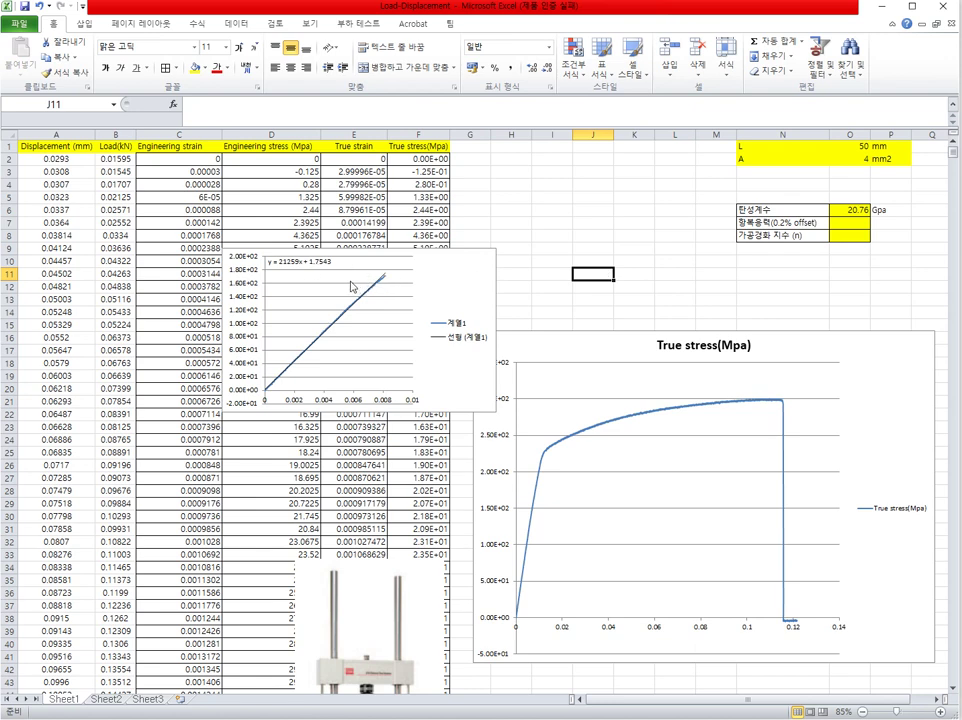
# Step: Shorten the small elastic chart's data range so that it ends at row 218 in columns E and F
pyautogui.click(420, 255)
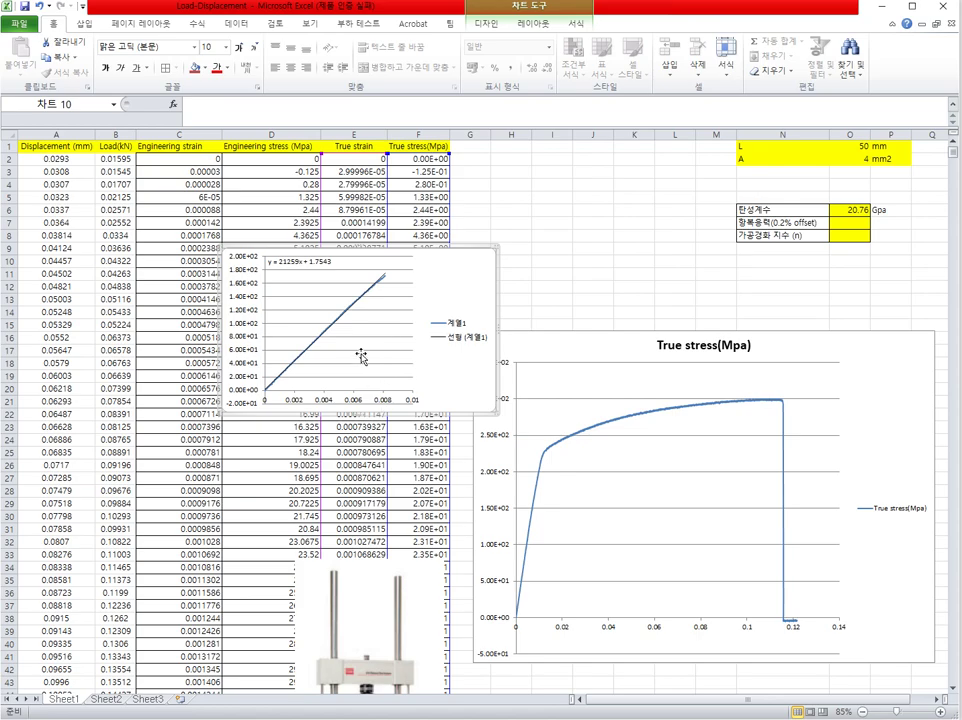
pyautogui.scroll(-20, 476, 525)
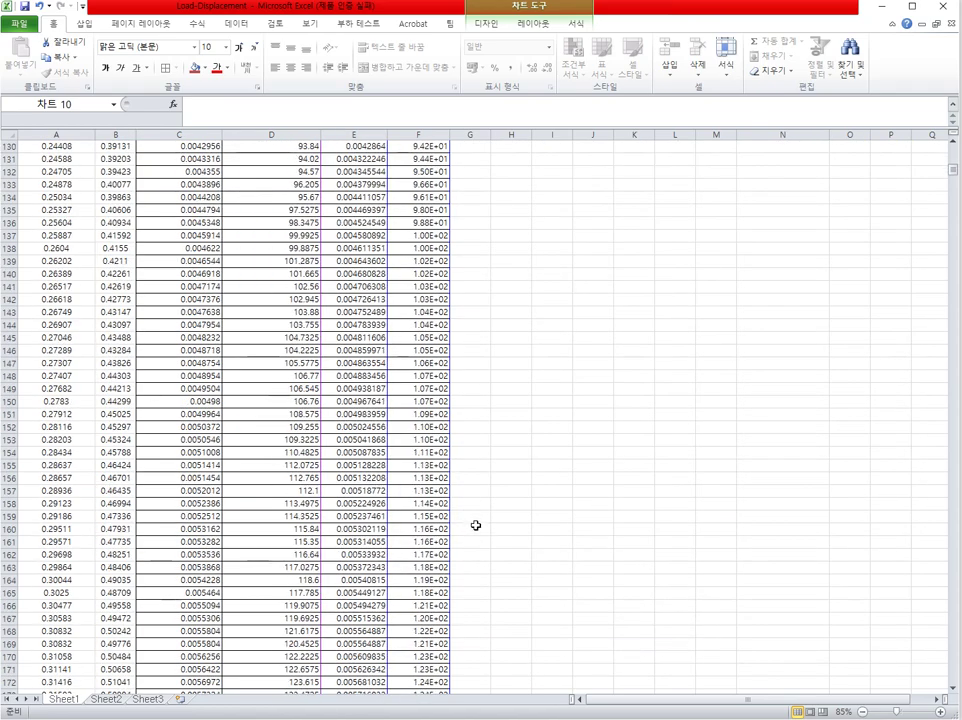
pyautogui.scroll(-20, 476, 525)
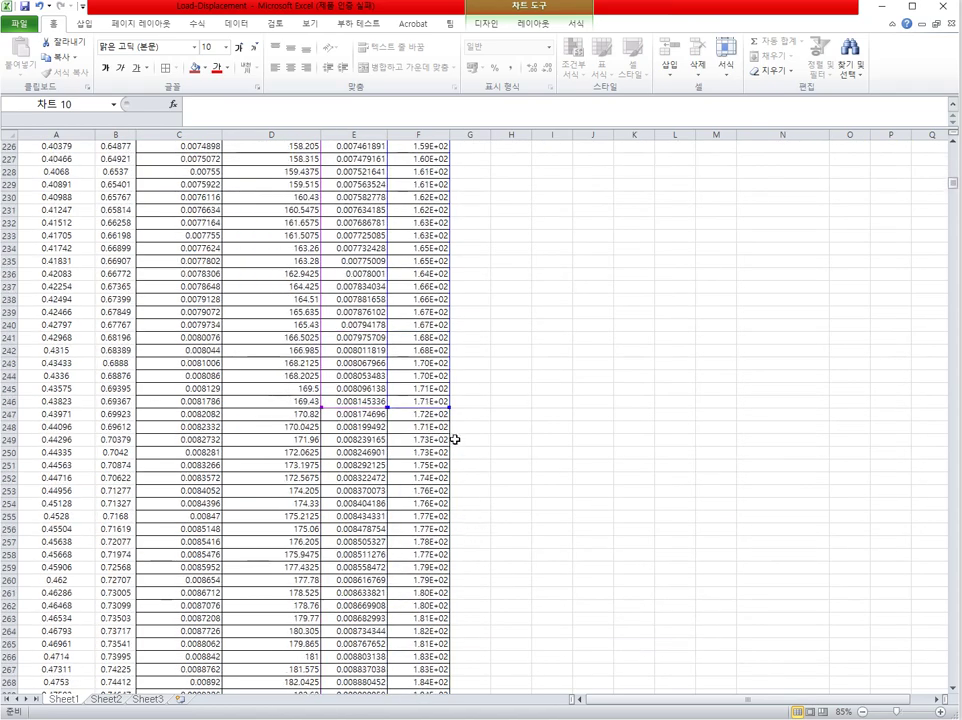
pyautogui.moveTo(455, 439); pyautogui.dragTo(443, 152)
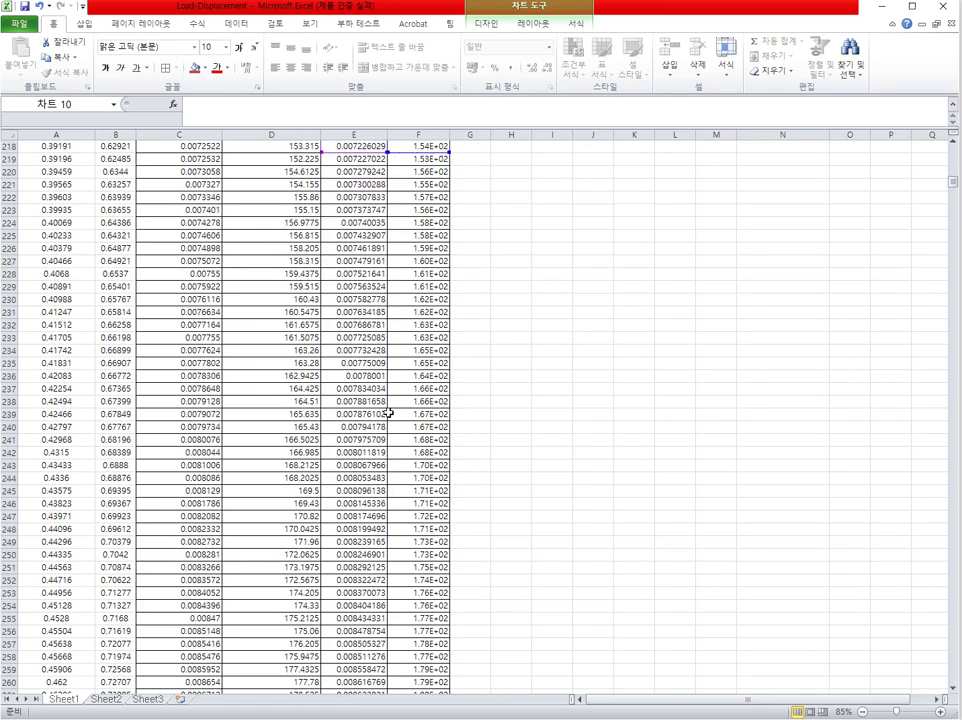
pyautogui.scroll(20, 670, 298)
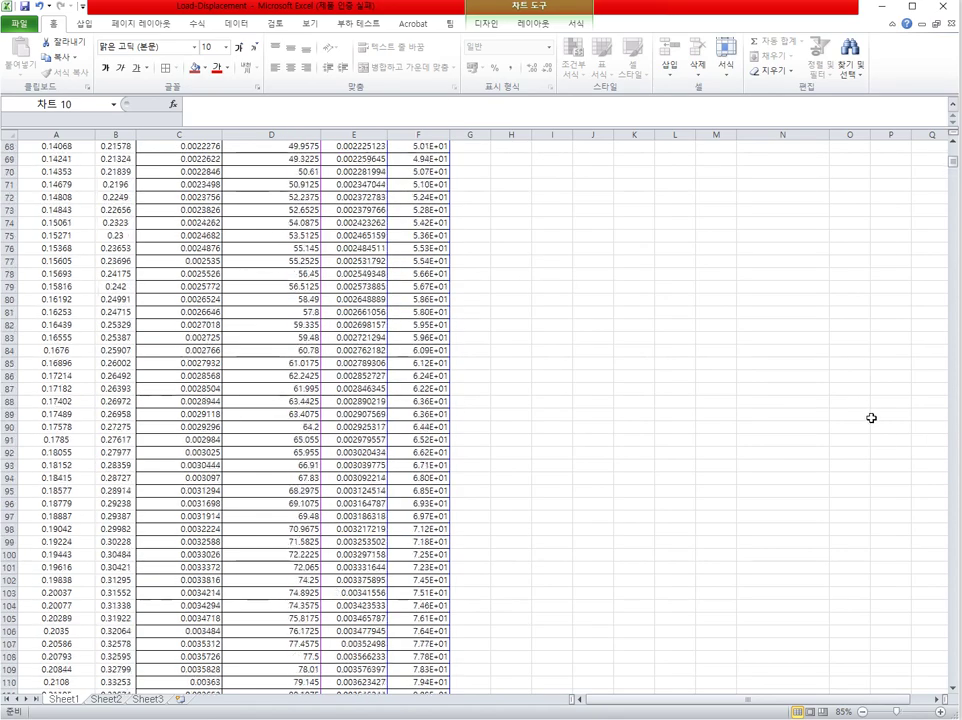
pyautogui.scroll(20, 871, 418)
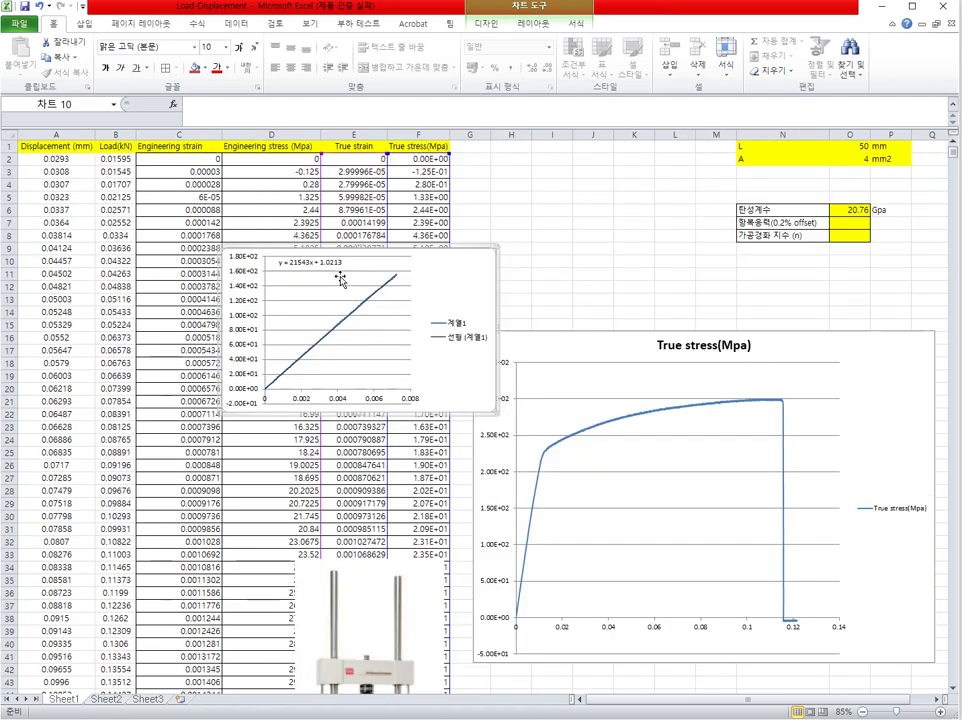
# Step: Set the elastic modulus (탄성계수) in O6 to 21.543
pyautogui.click(799, 211)
pyautogui.click(919, 194)
pyautogui.click(855, 210)
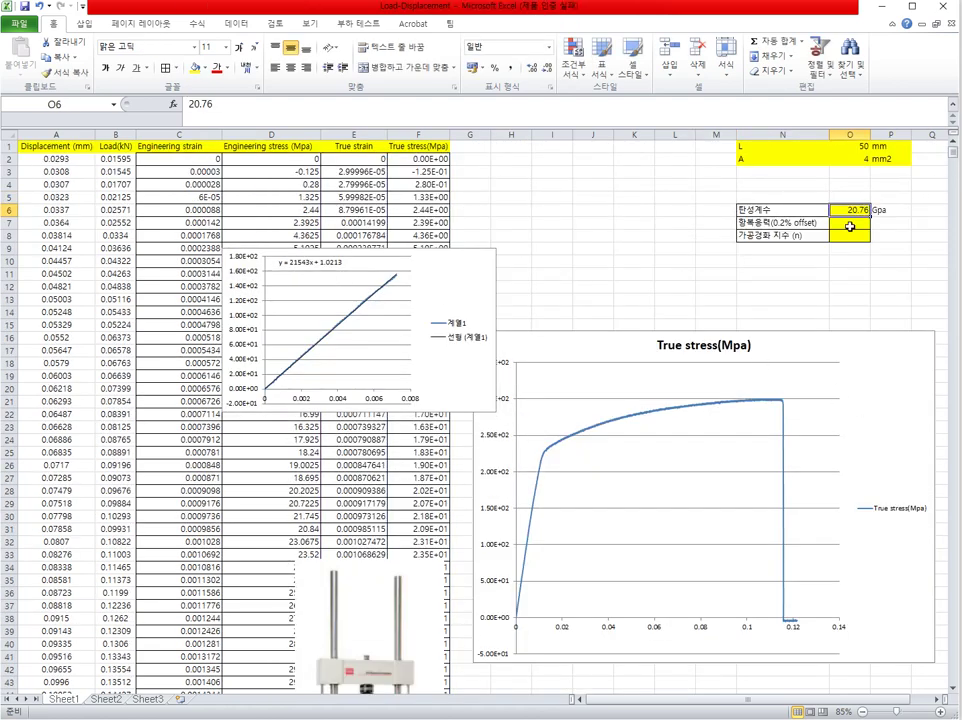
pyautogui.write('21.543')
pyautogui.press('Return')
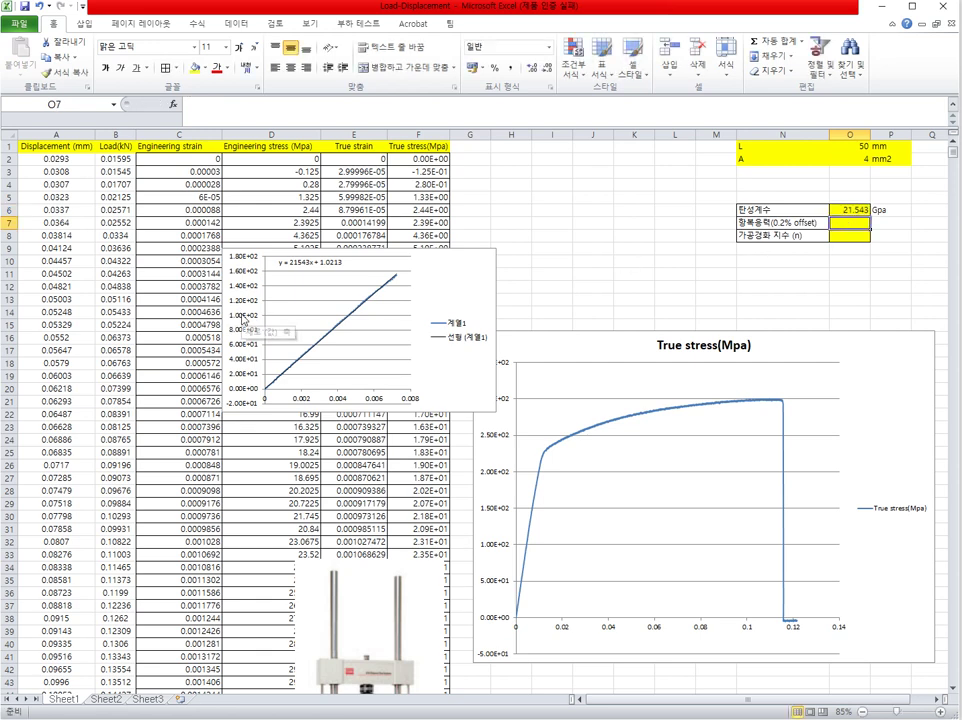
# Step: Move the True stress(Mpa) chart so that it starts at about J14, leaving columns G to I free
pyautogui.moveTo(588, 336); pyautogui.dragTo(688, 304)
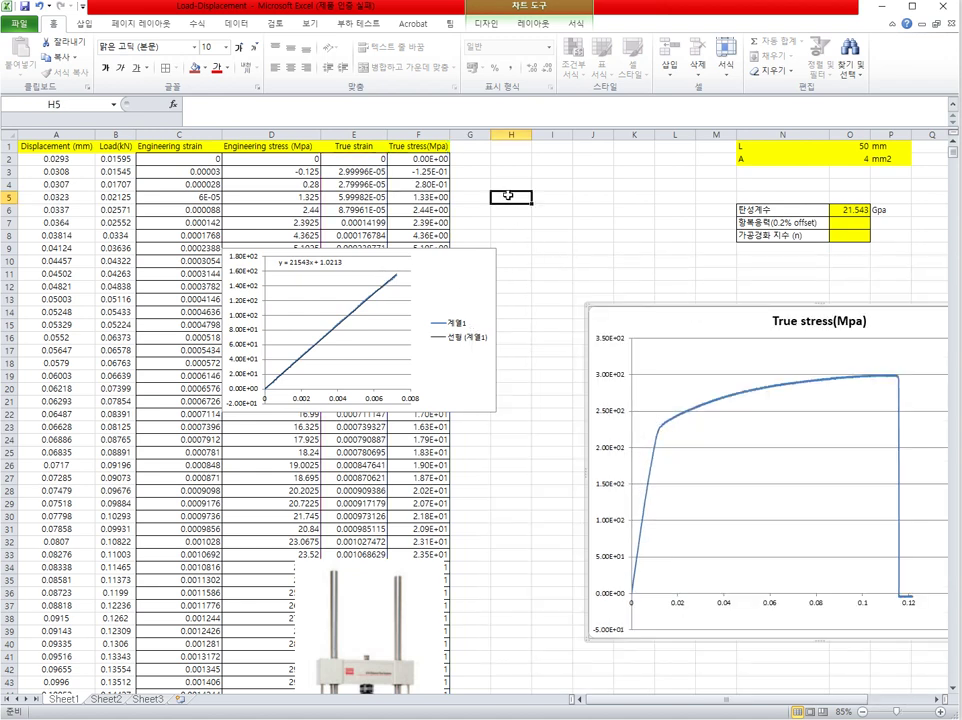
pyautogui.click(477, 146)
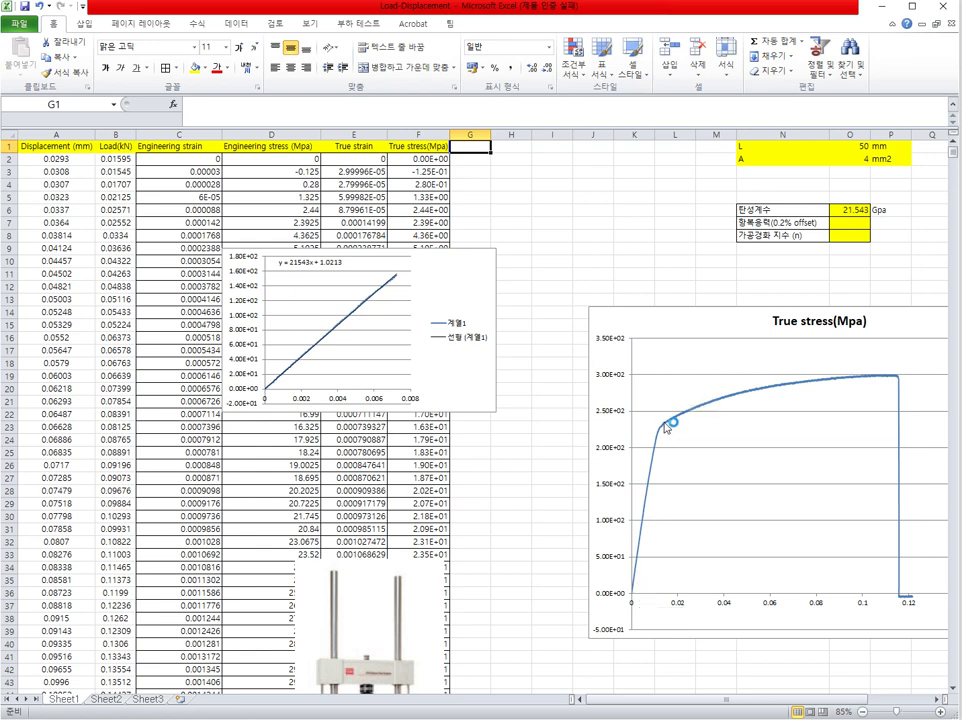
pyautogui.moveTo(671, 427)
pyautogui.click(846, 207)
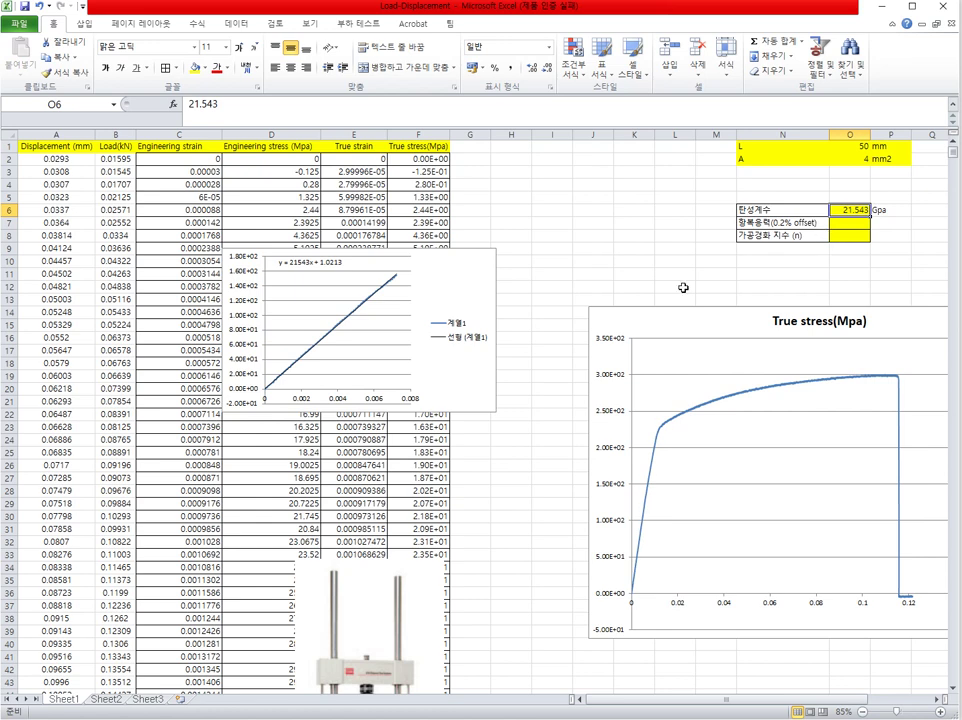
# Step: Enter the column header 항복응력 진선 in G1
pyautogui.click(469, 149)
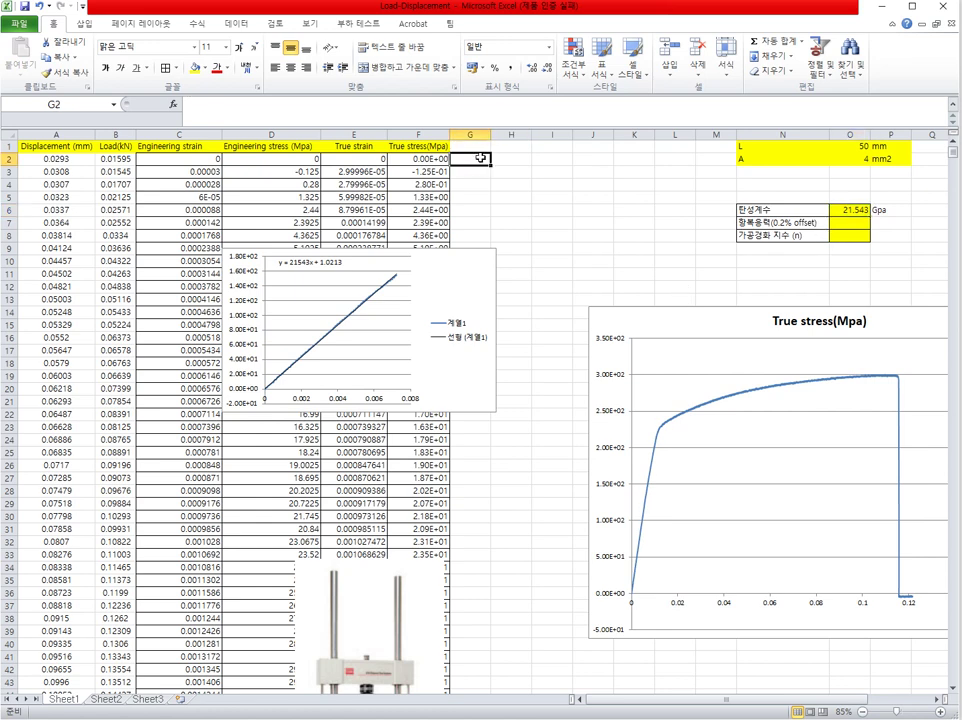
pyautogui.write('ㅣ')
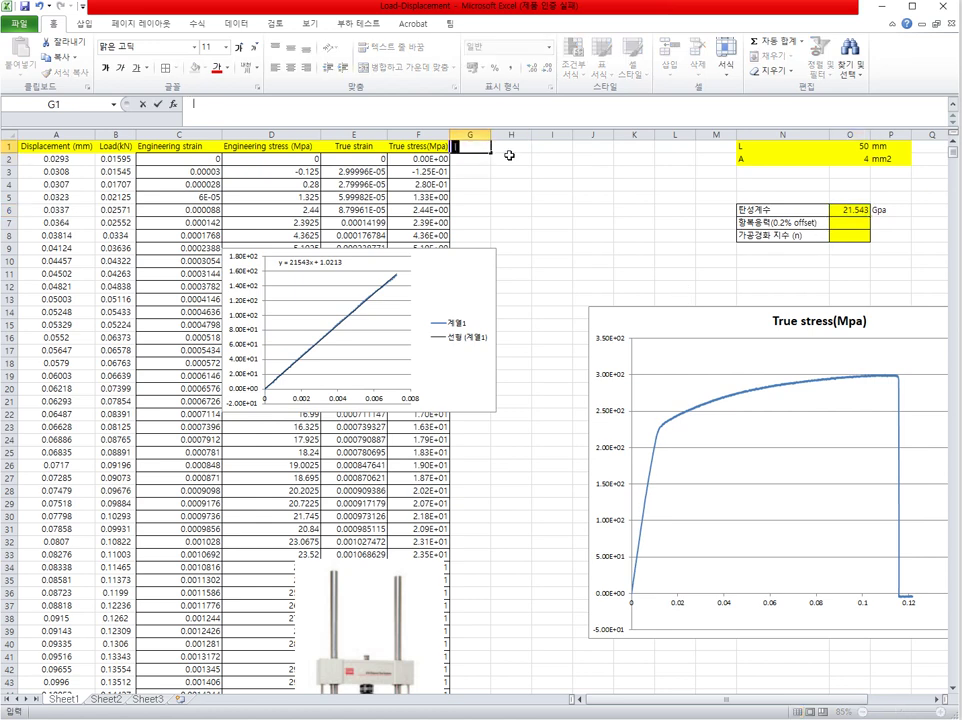
pyautogui.write('항복응력')
pyautogui.write(' 진')
pyautogui.write('선')
pyautogui.press('Return')
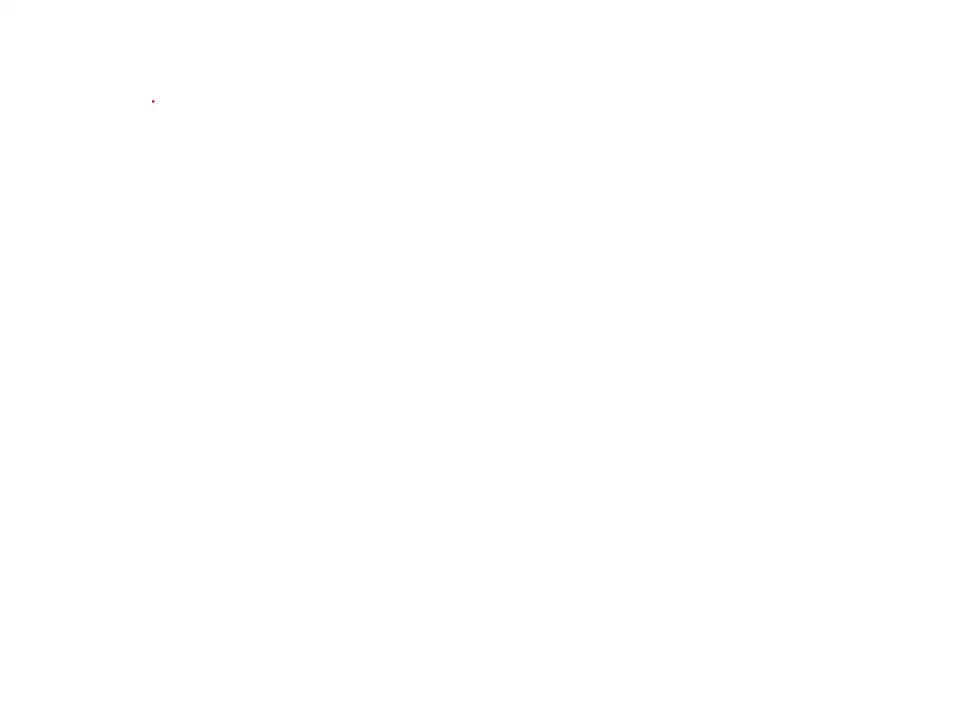
# Step: On a blank whiteboard, sketch stress-strain axes labelled σ and ε, with a small mark on the strain axis near the origin
pyautogui.moveTo(162, 60)
pyautogui.mouseDown()
pyautogui.moveTo(170, 239)
pyautogui.moveTo(151, 70)
pyautogui.mouseUp()
pyautogui.moveTo(156, 59); pyautogui.dragTo(163, 65)
pyautogui.moveTo(135, 42); pyautogui.dragTo(130, 56)
pyautogui.moveTo(177, 238); pyautogui.dragTo(358, 244)
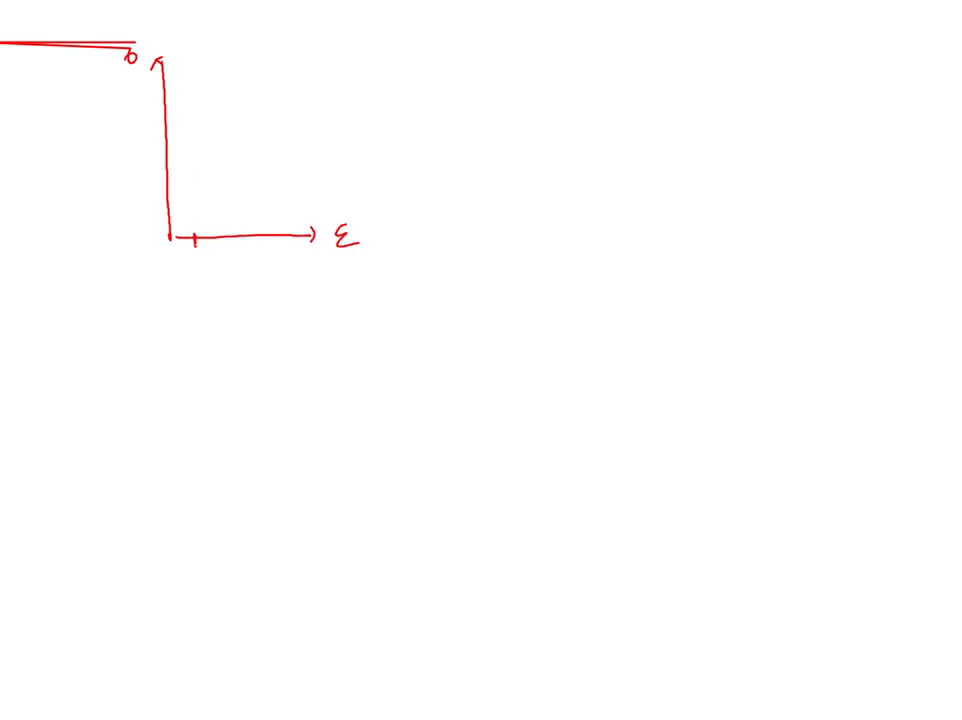
# Step: Sketch the offset straight line and the stress-strain curve crossing it, and label the line's strain-axis intercept 0.002, underlined
pyautogui.moveTo(176, 271); pyautogui.dragTo(272, 32)
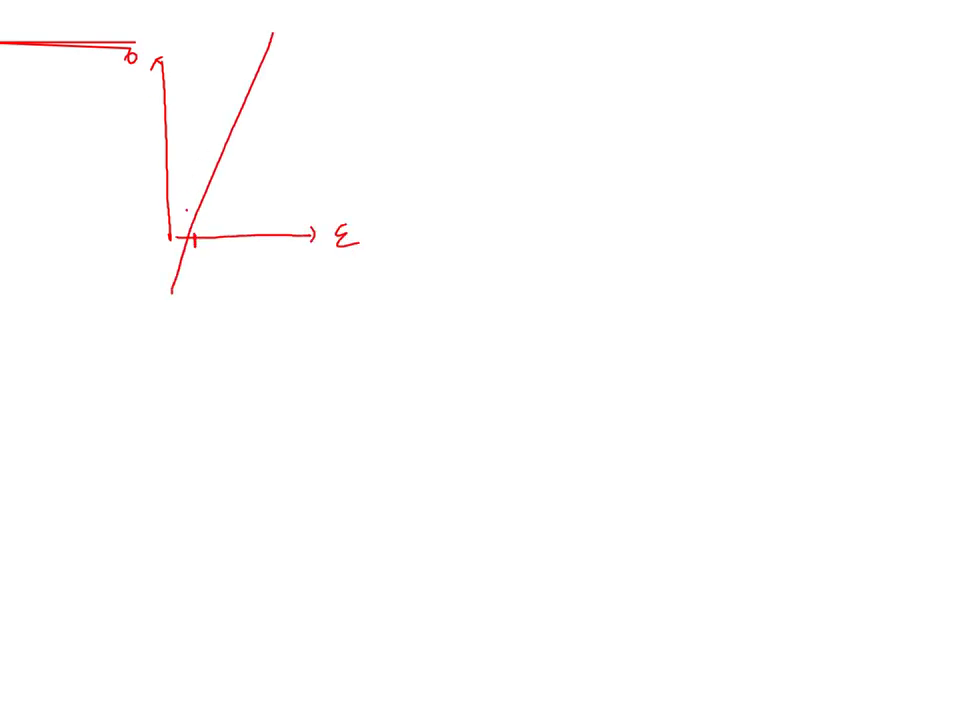
pyautogui.moveTo(172, 238)
pyautogui.mouseDown()
pyautogui.moveTo(202, 157)
pyautogui.moveTo(318, 33)
pyautogui.mouseUp()
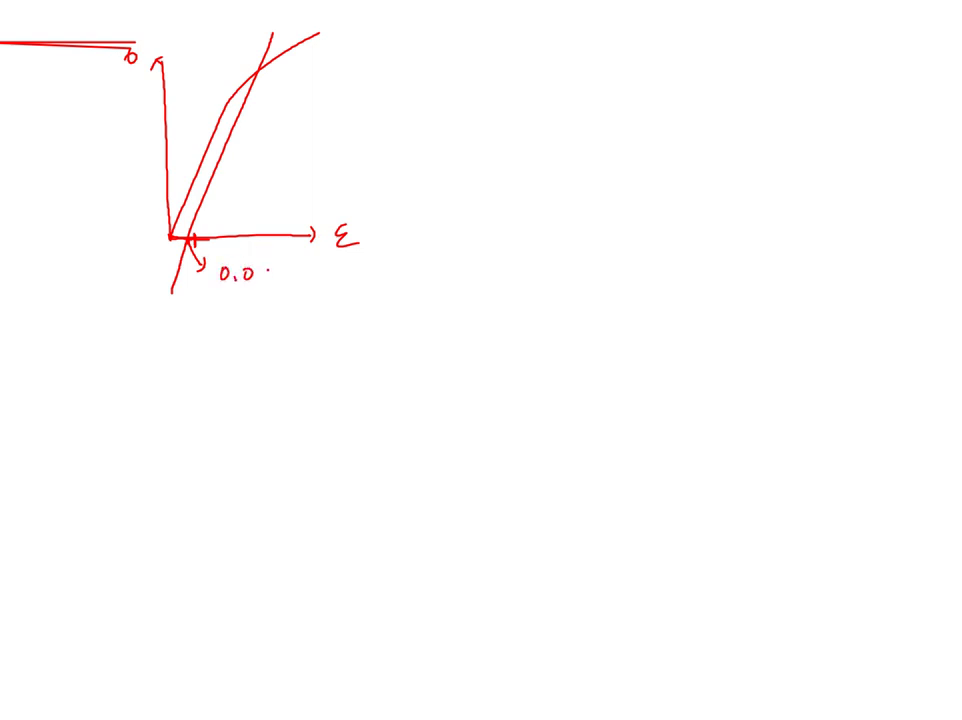
pyautogui.moveTo(286, 266); pyautogui.dragTo(289, 283)
pyautogui.moveTo(215, 296); pyautogui.dragTo(304, 287)
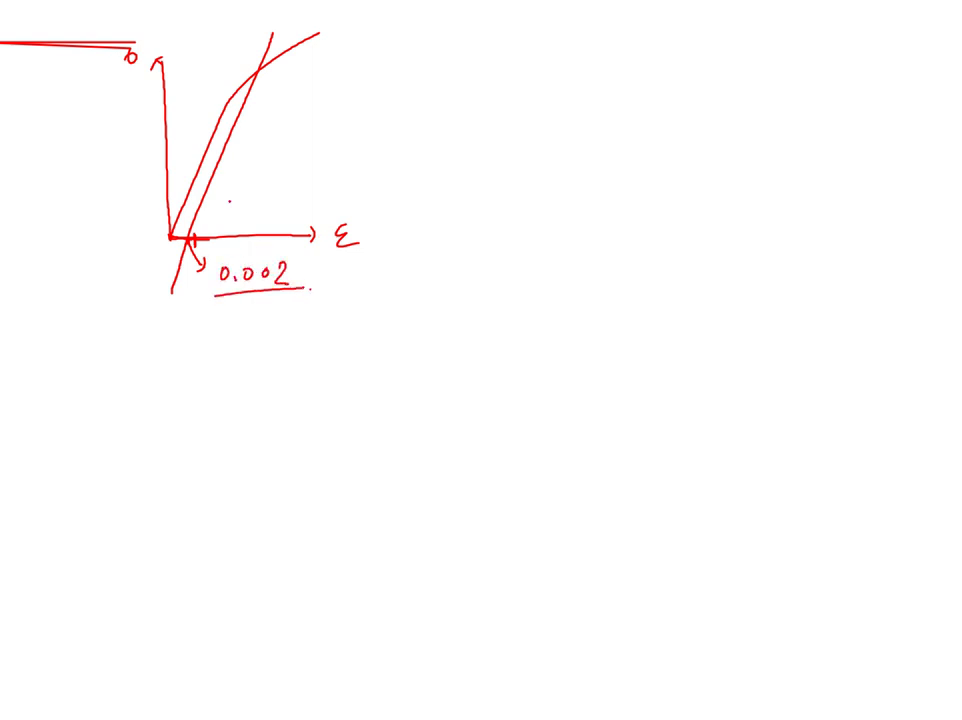
# Step: Draw an arrow from the offset line and write its point-slope equation in x, with y−y₀ on one side
pyautogui.moveTo(278, 37); pyautogui.dragTo(404, 78)
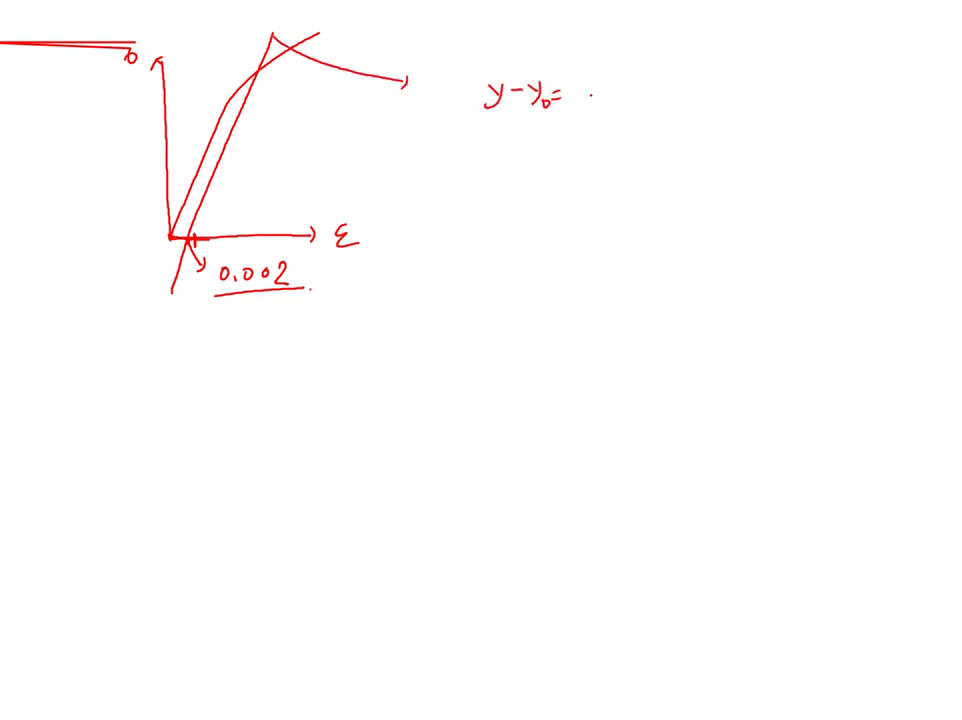
pyautogui.moveTo(589, 86); pyautogui.dragTo(587, 101)
pyautogui.moveTo(596, 88); pyautogui.dragTo(606, 100)
pyautogui.moveTo(606, 87); pyautogui.dragTo(598, 103)
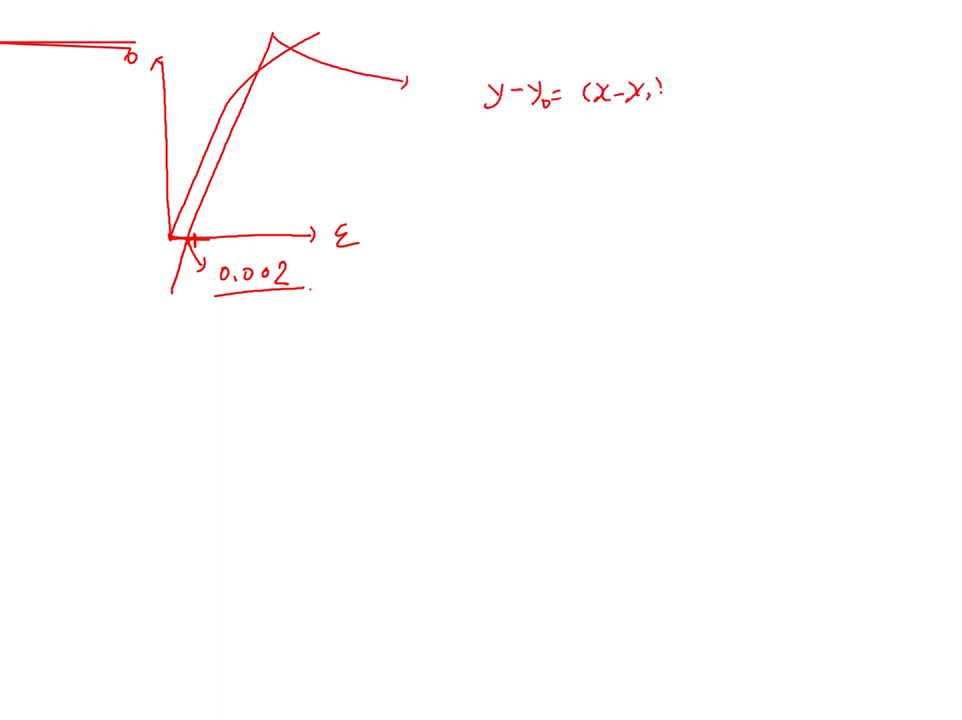